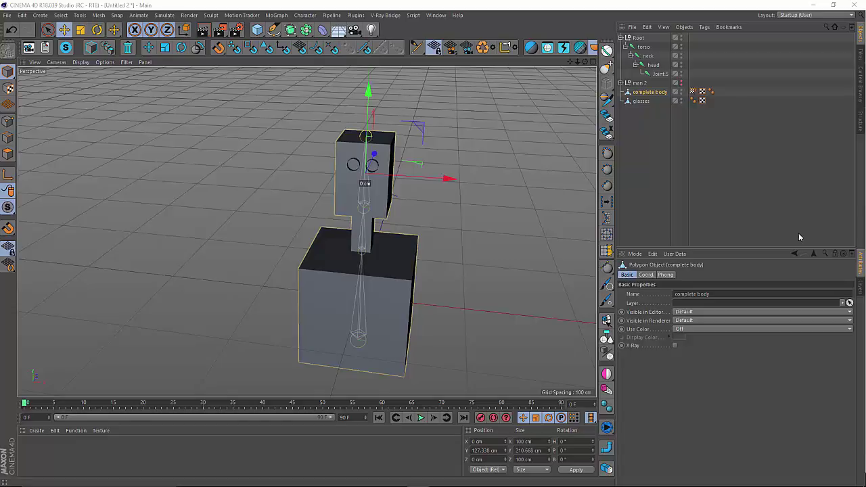
# Examine the complete body mesh and the separate glasses, head, neck and torso parts inside the man 2 group.
pyautogui.click(651, 128)
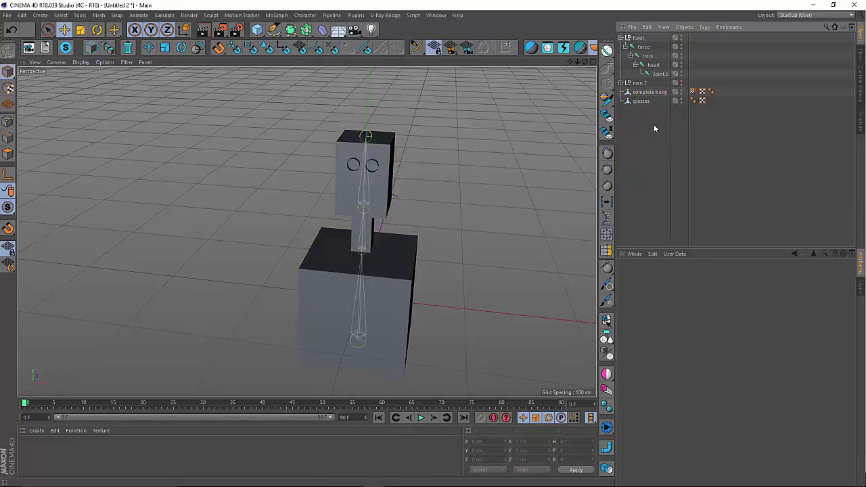
pyautogui.click(649, 92)
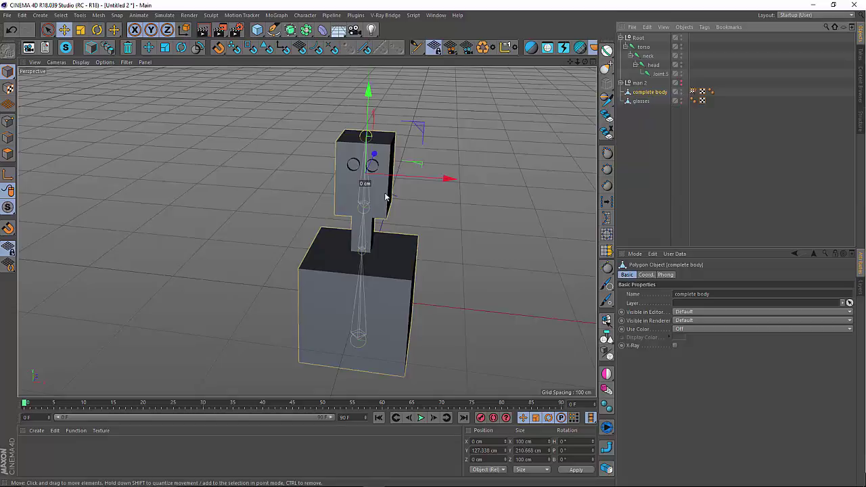
pyautogui.click(621, 83)
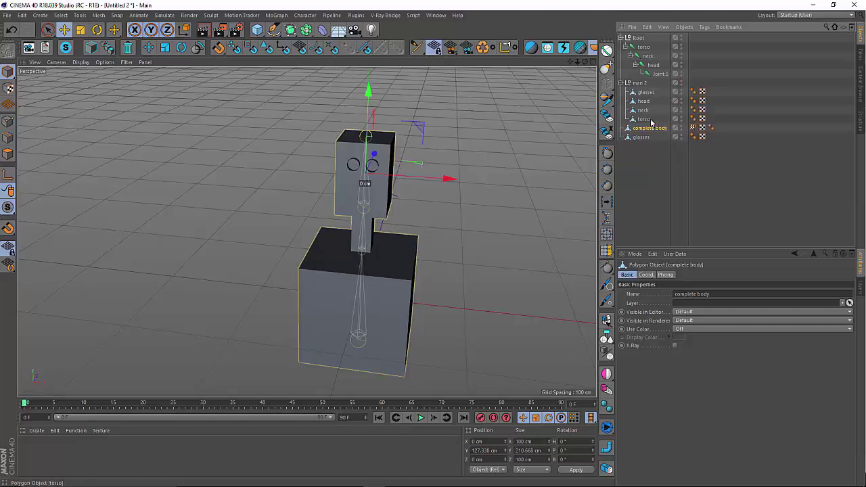
pyautogui.click(645, 120)
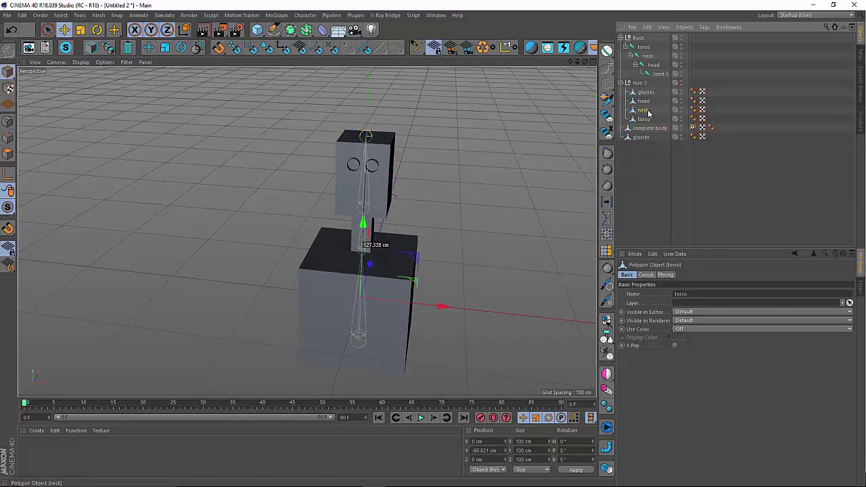
pyautogui.click(645, 110)
pyautogui.click(646, 101)
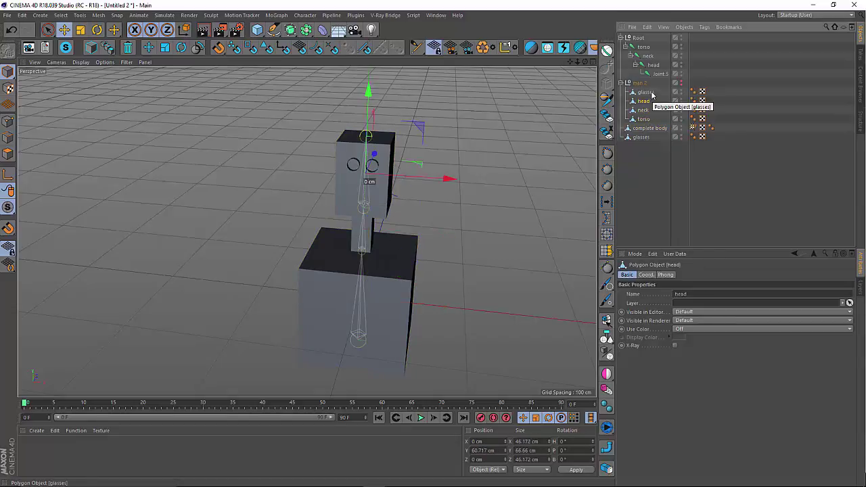
pyautogui.click(648, 92)
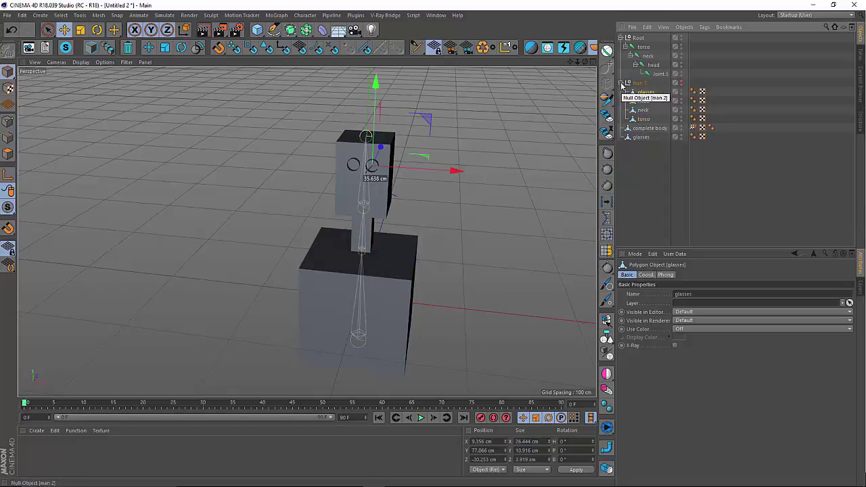
pyautogui.click(621, 83)
pyautogui.click(621, 83)
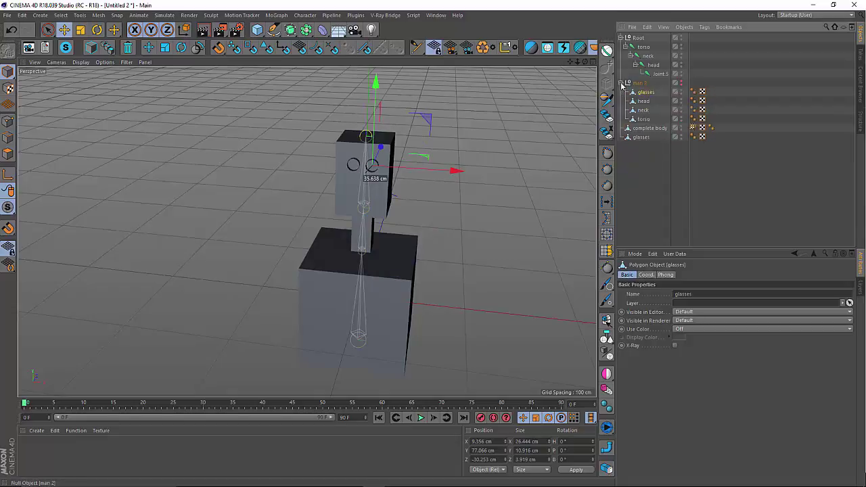
pyautogui.click(646, 110)
pyautogui.click(645, 119)
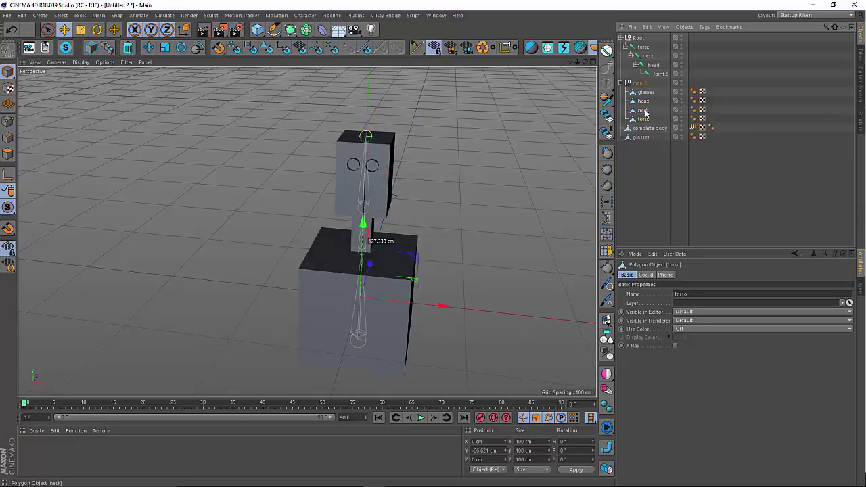
pyautogui.click(645, 110)
pyautogui.click(644, 101)
pyautogui.click(646, 92)
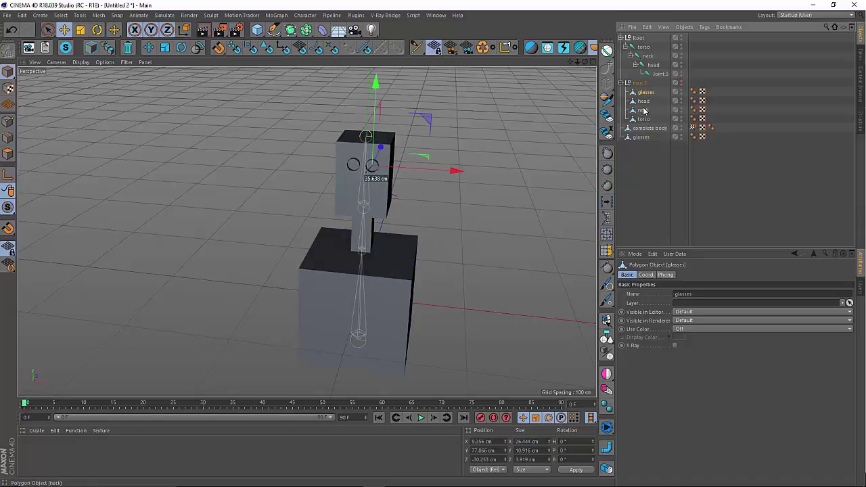
pyautogui.click(640, 84)
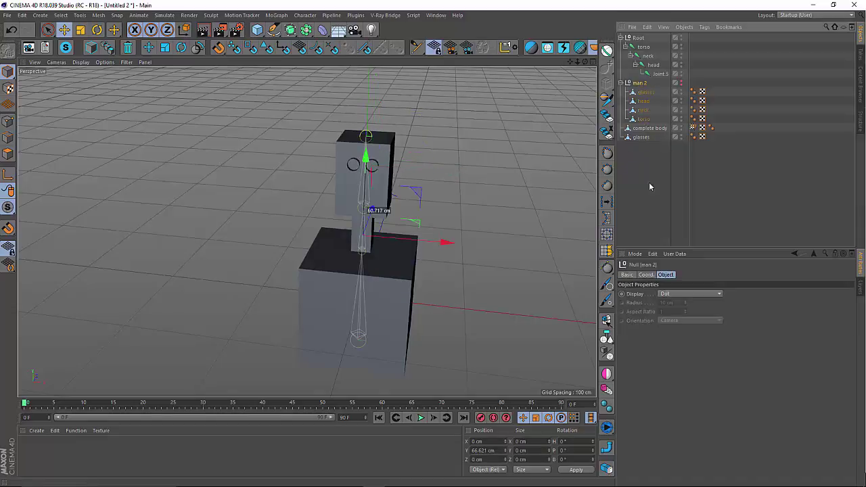
pyautogui.click(621, 83)
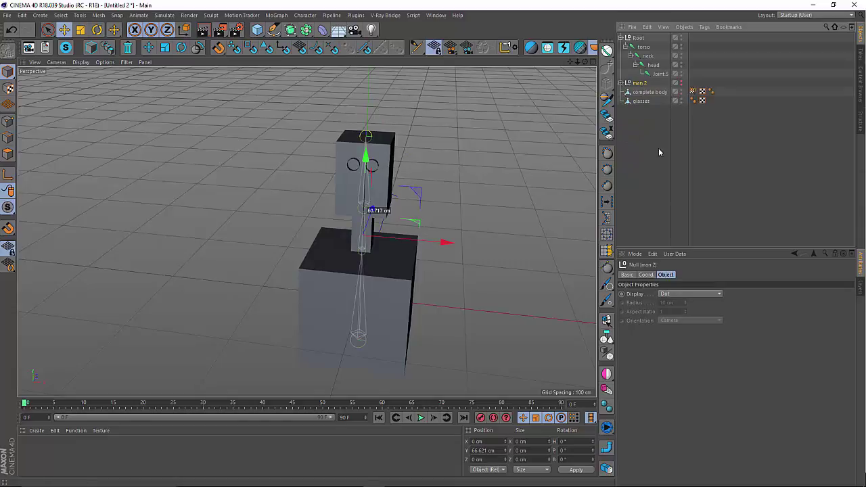
# Remove the existing Weight tag from the complete body object.
pyautogui.click(648, 92)
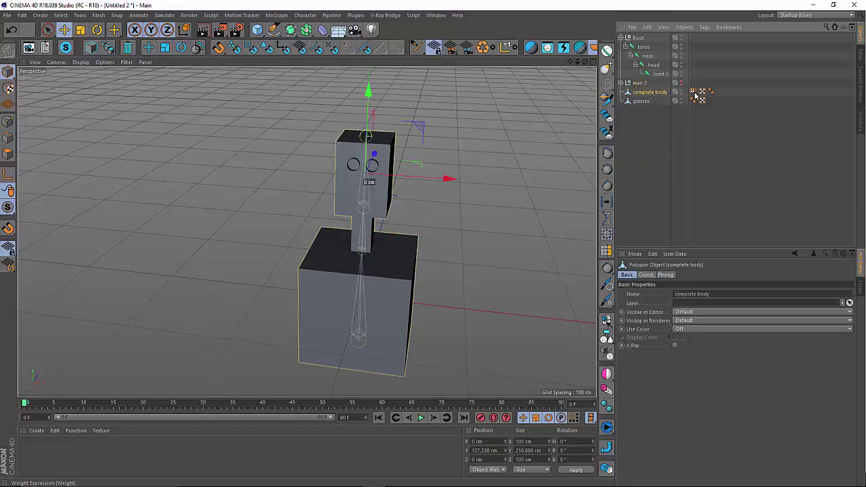
pyautogui.click(693, 92)
pyautogui.keyDown('ctrl'); pyautogui.click(693, 93); pyautogui.keyUp('ctrl')
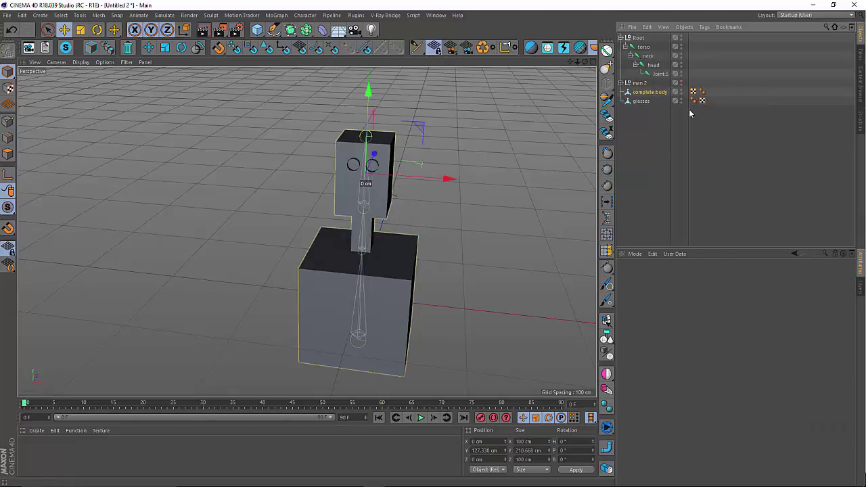
# Bind the complete body mesh to the torso, neck, head and Joint.5 joints.
pyautogui.keyDown('ctrl'); pyautogui.click(661, 73); pyautogui.keyUp('ctrl')
pyautogui.keyDown('ctrl'); pyautogui.click(654, 65); pyautogui.keyUp('ctrl')
pyautogui.keyDown('ctrl'); pyautogui.click(649, 55); pyautogui.keyUp('ctrl')
pyautogui.keyDown('ctrl'); pyautogui.click(644, 48); pyautogui.keyUp('ctrl')
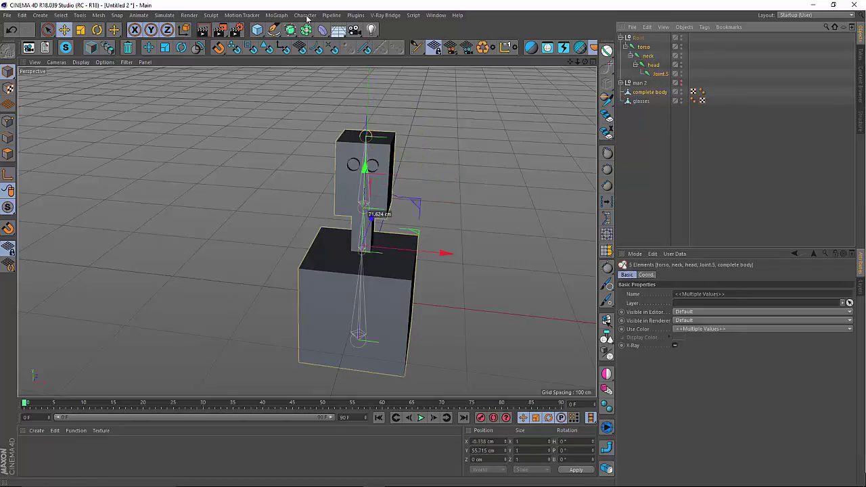
pyautogui.click(304, 15)
pyautogui.moveTo(319, 38)
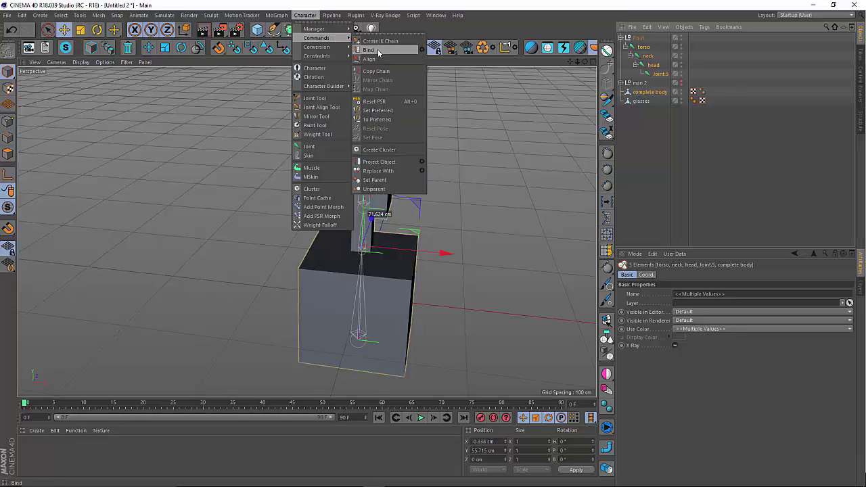
pyautogui.click(369, 49)
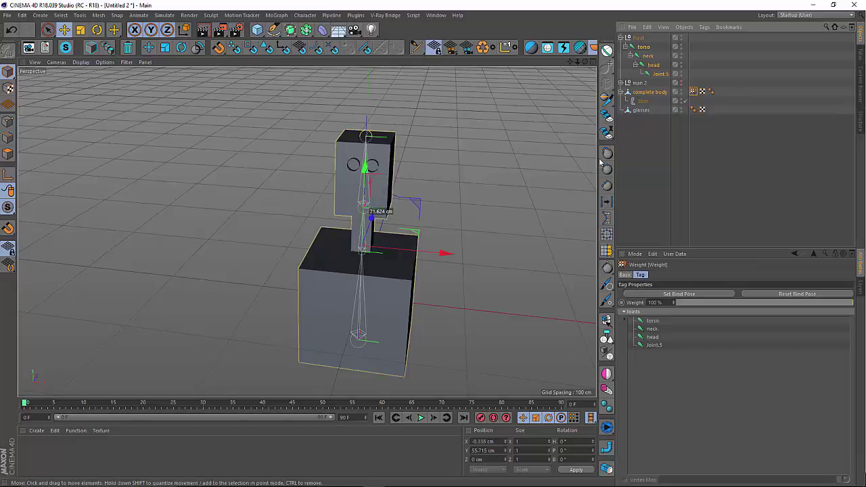
# Rotate the head joint to test the body's binding, and undo the rotation.
pyautogui.click(654, 65)
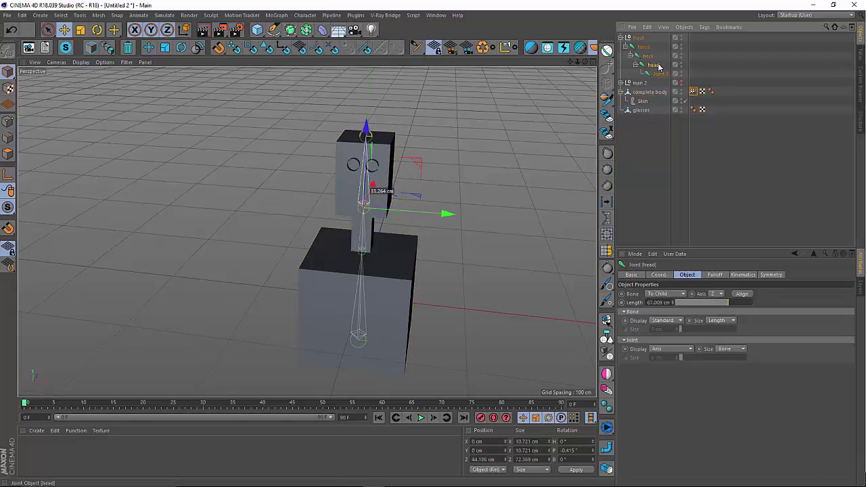
pyautogui.click(96, 29)
pyautogui.keyDown('ctrl'); pyautogui.moveTo(398, 230); pyautogui.dragTo(445, 220); pyautogui.keyUp('ctrl')
pyautogui.hotkey('ctrl', 'z')
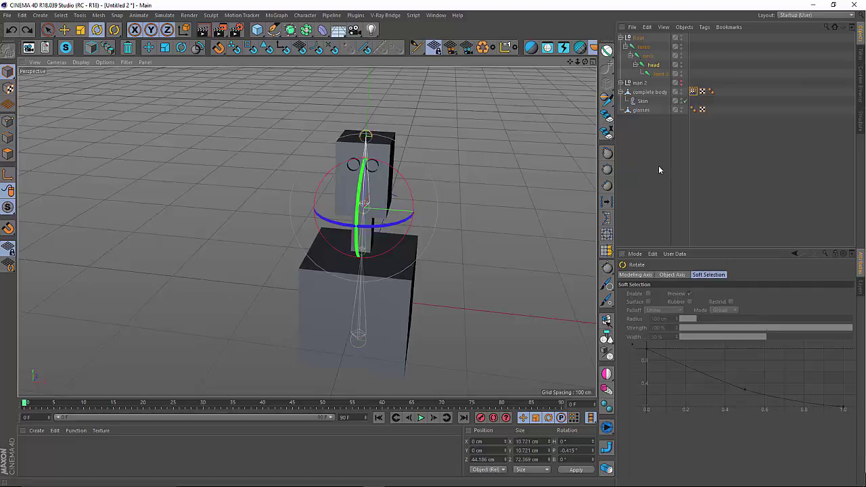
pyautogui.click(654, 148)
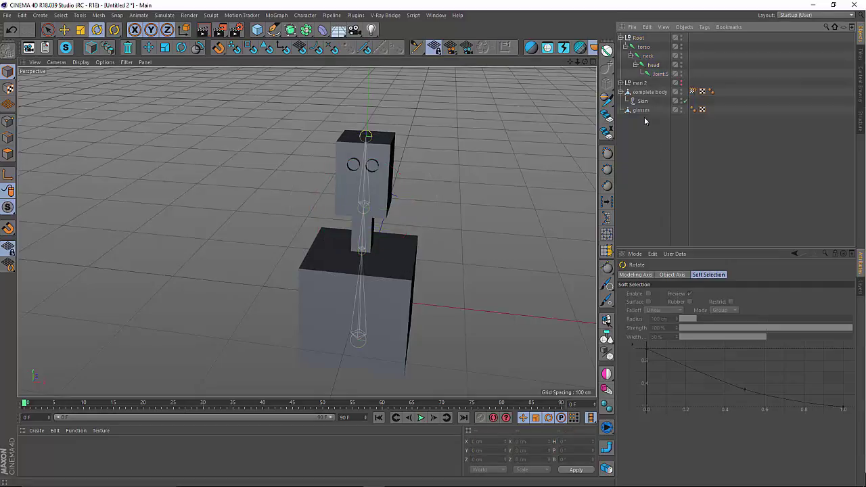
# Copy the Weight tag of the complete body onto the glasses object.
pyautogui.click(647, 93)
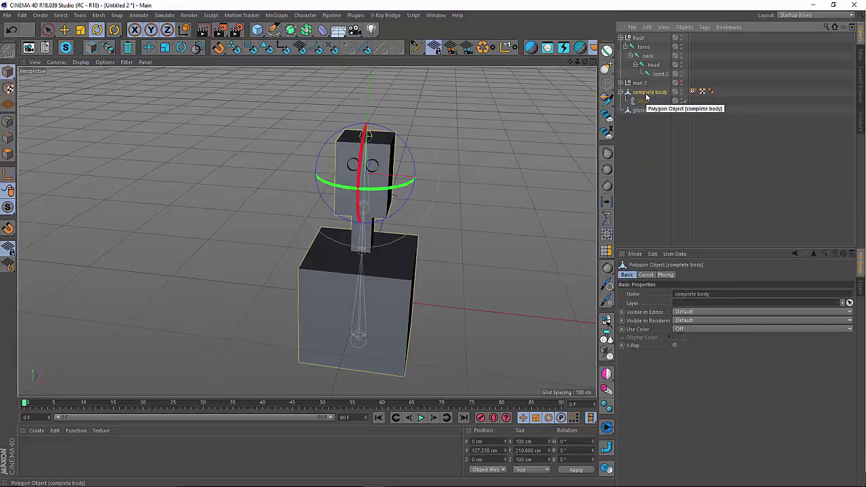
pyautogui.click(649, 175)
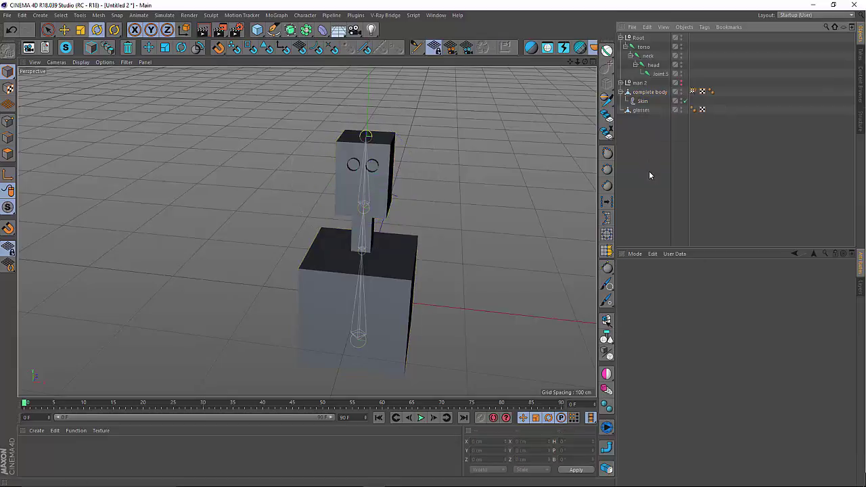
pyautogui.click(645, 110)
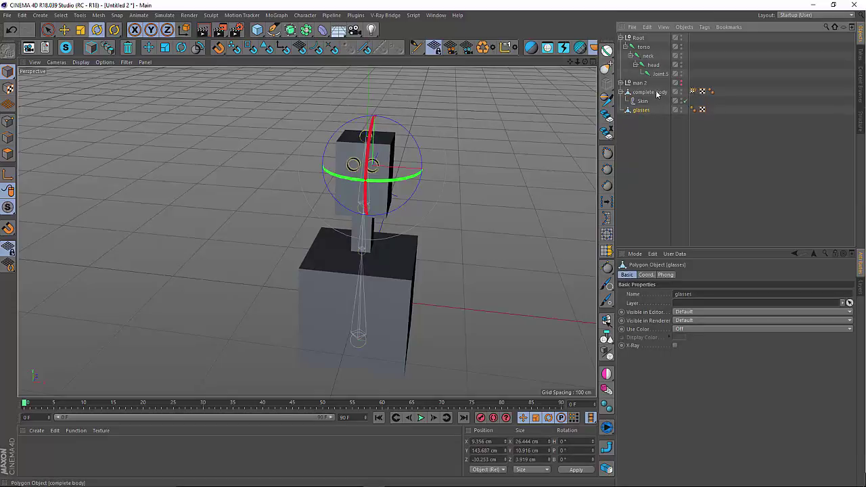
pyautogui.keyDown('ctrl'); pyautogui.moveTo(693, 92); pyautogui.dragTo(656, 116); pyautogui.keyUp('ctrl')
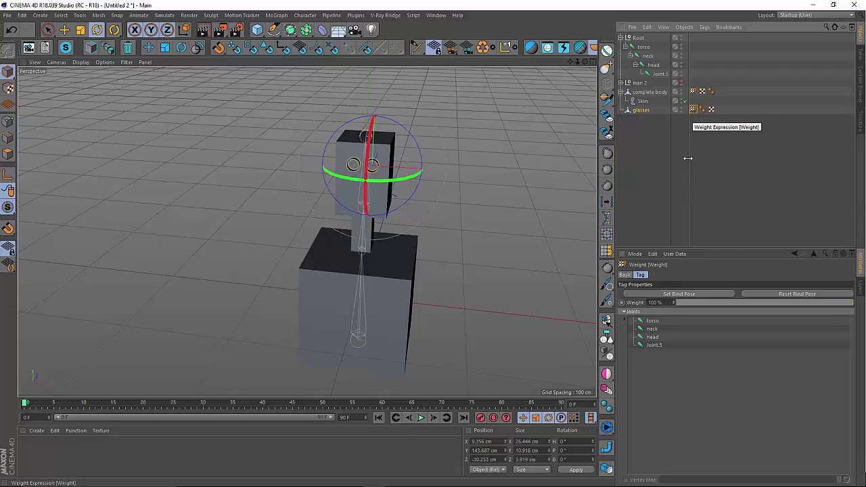
# Remove the torso, neck and Joint.5 joints from the glasses' Weight tag, keeping only the head joint.
pyautogui.click(658, 346)
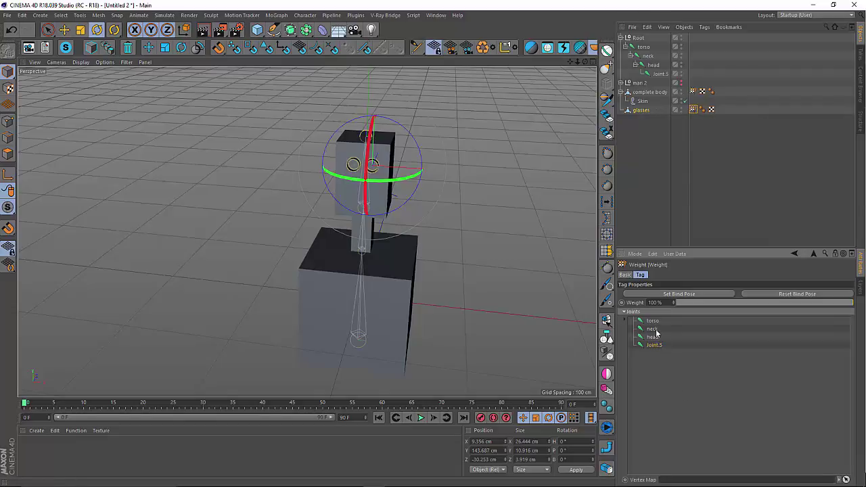
pyautogui.keyDown('shift'); pyautogui.click(653, 323); pyautogui.keyUp('shift')
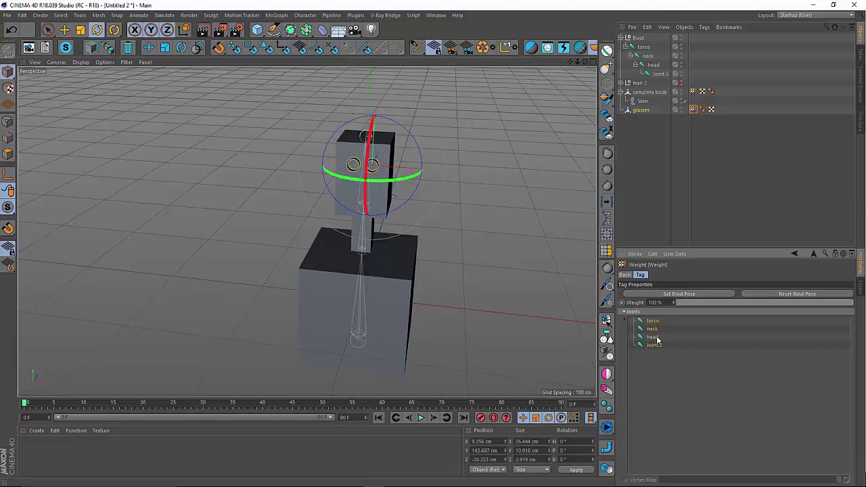
pyautogui.press('Delete')
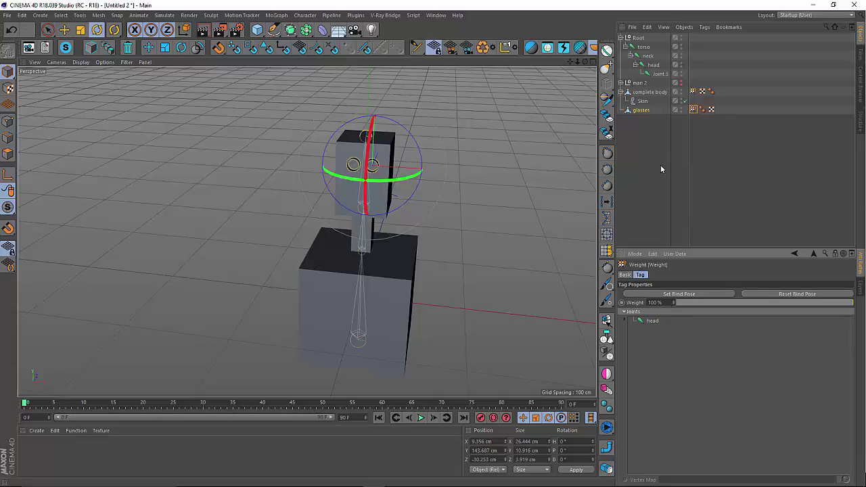
# Move the Skin deformer out of complete body to the top level and set it to Include mode with complete body and glasses listed.
pyautogui.click(644, 102)
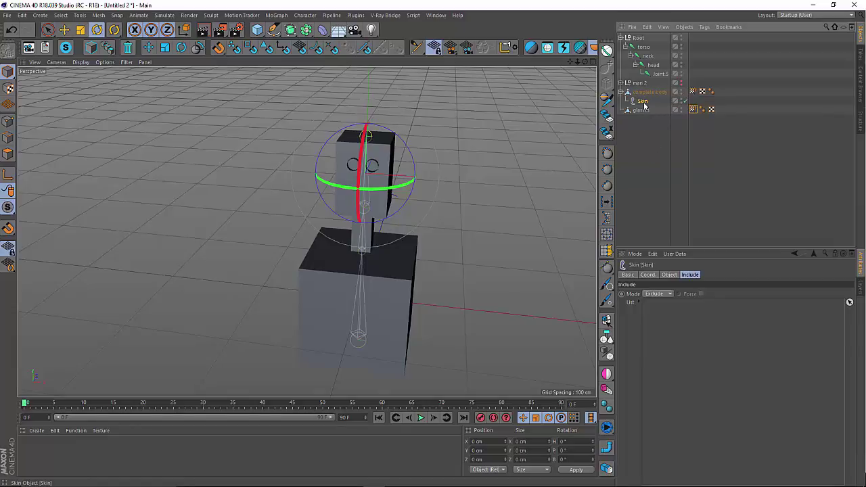
pyautogui.moveTo(644, 102); pyautogui.dragTo(641, 90)
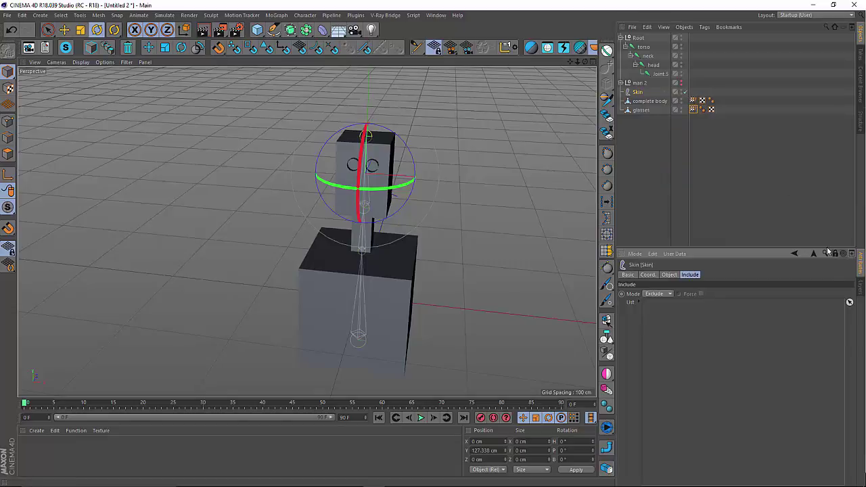
pyautogui.moveTo(654, 136); pyautogui.dragTo(673, 316)
pyautogui.click(660, 293)
pyautogui.click(656, 304)
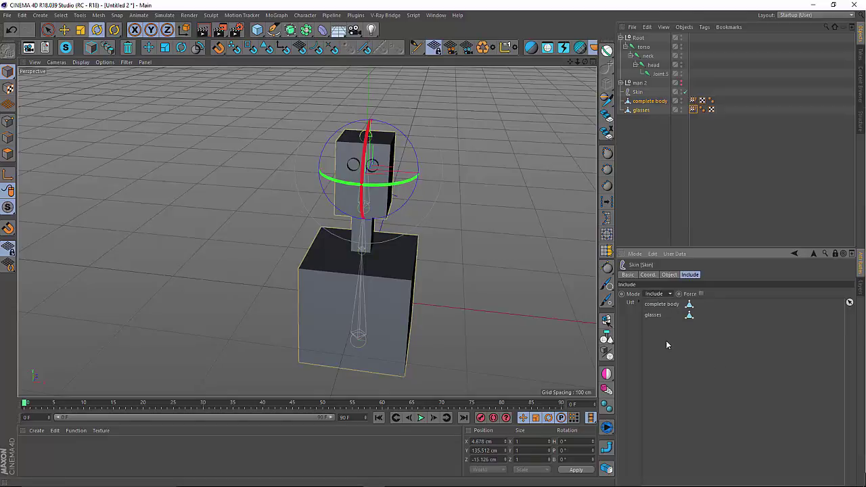
pyautogui.click(642, 165)
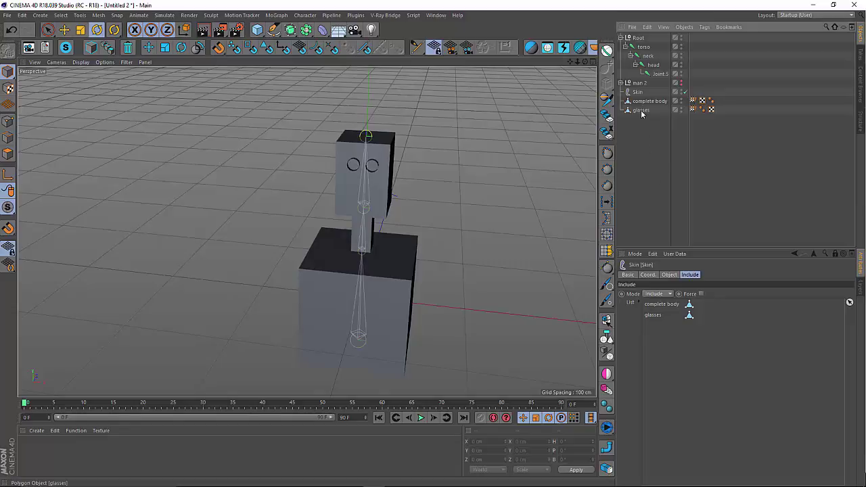
# Apply 100% Absolute weight from the head joint to all points of the glasses in the Weights Manager.
pyautogui.doubleClick(694, 110)
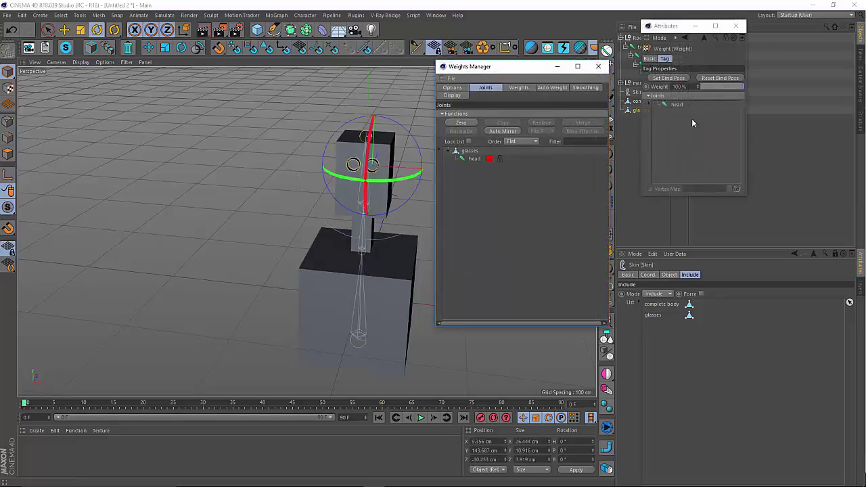
pyautogui.click(736, 26)
pyautogui.click(835, 254)
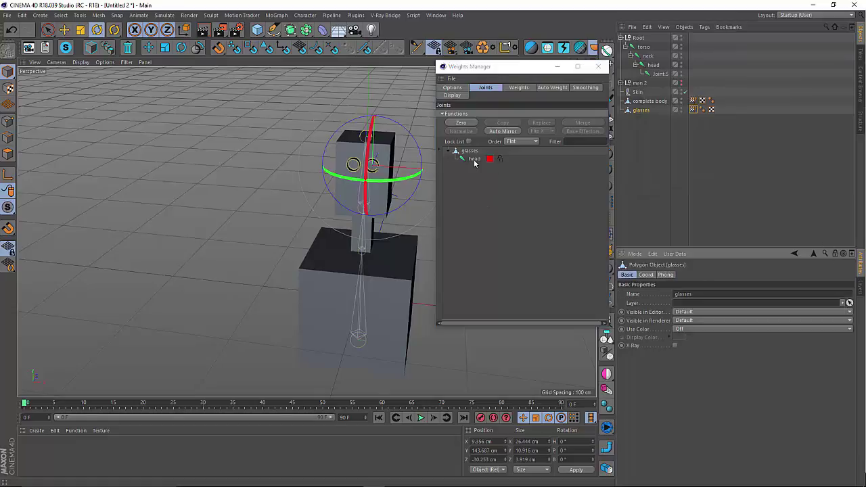
pyautogui.click(474, 159)
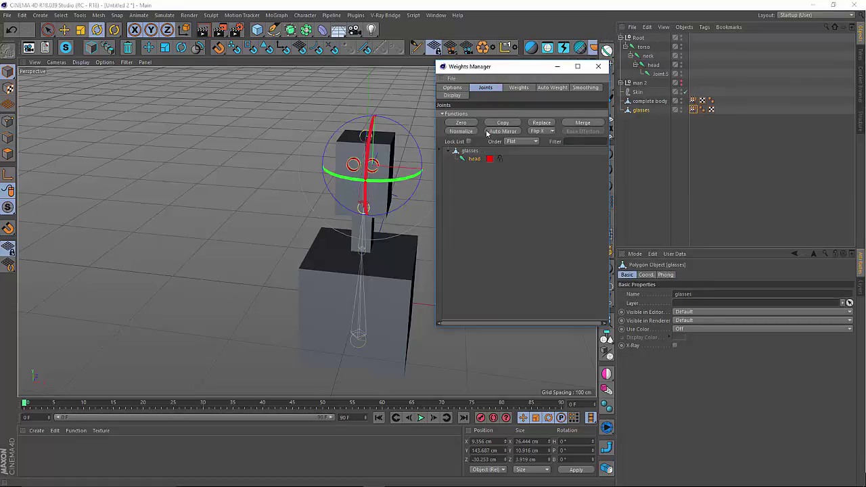
pyautogui.click(460, 89)
pyautogui.click(482, 123)
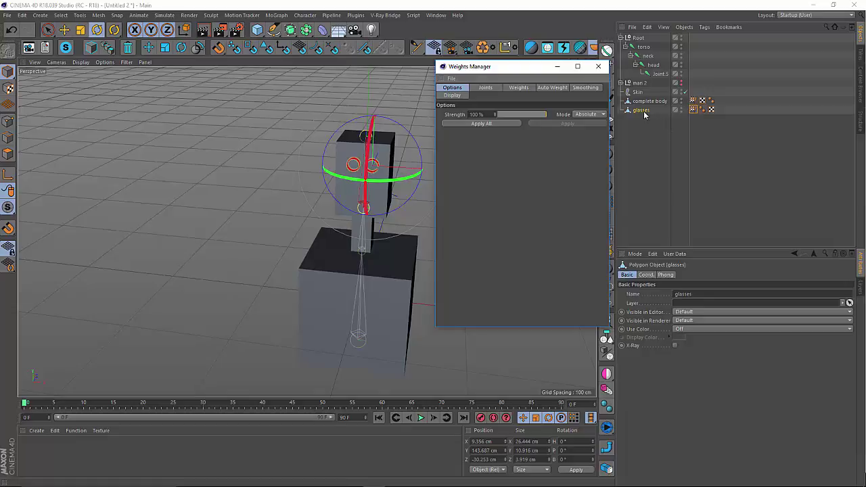
pyautogui.click(599, 67)
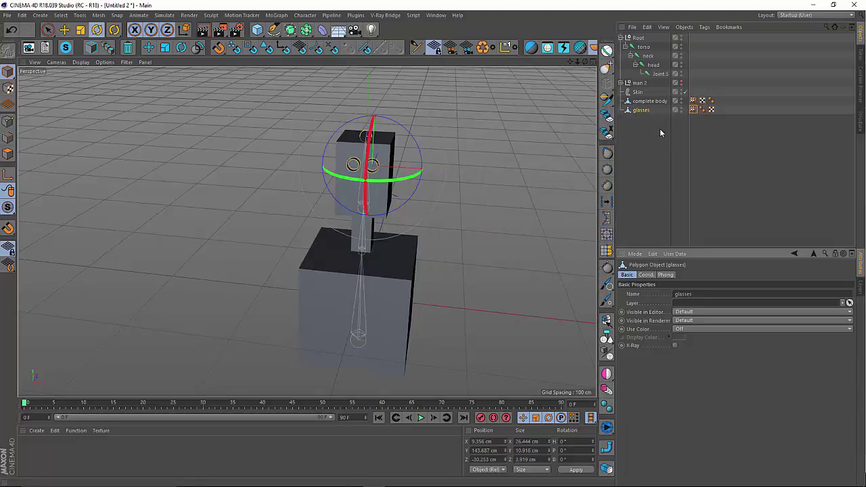
# Rotate the head joint to test how the body and glasses follow, and undo the rotation.
pyautogui.click(652, 65)
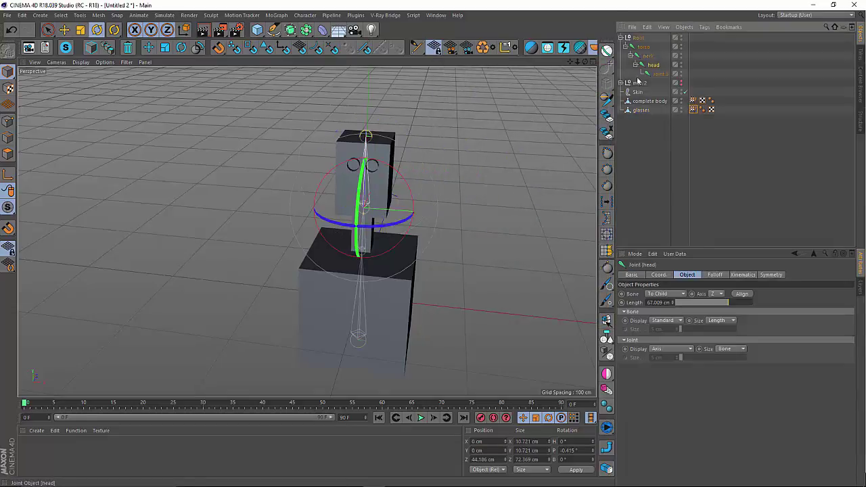
pyautogui.moveTo(390, 226); pyautogui.dragTo(376, 240)
pyautogui.hotkey('ctrl', 'z')
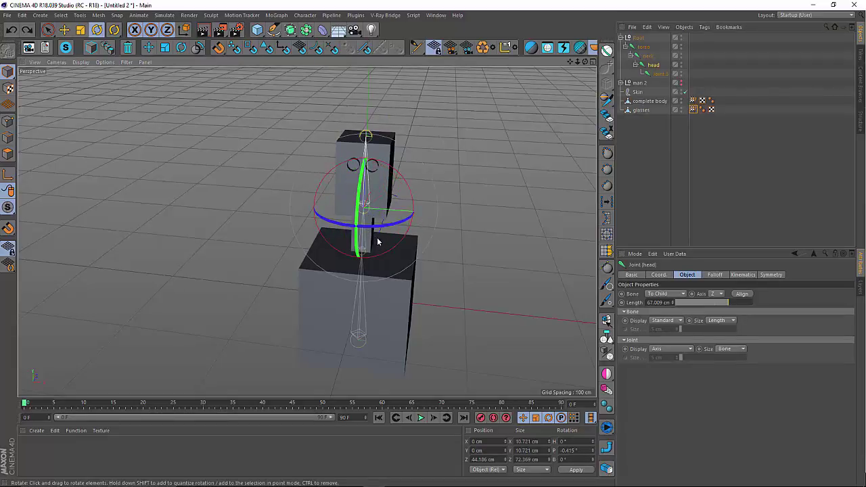
pyautogui.click(645, 169)
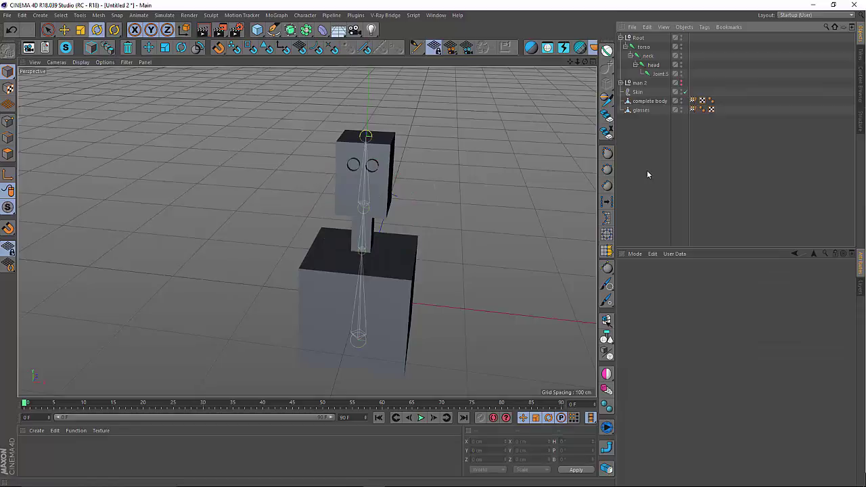
# Group the Skin, complete body and glasses under a null and expand the group.
pyautogui.click(643, 109)
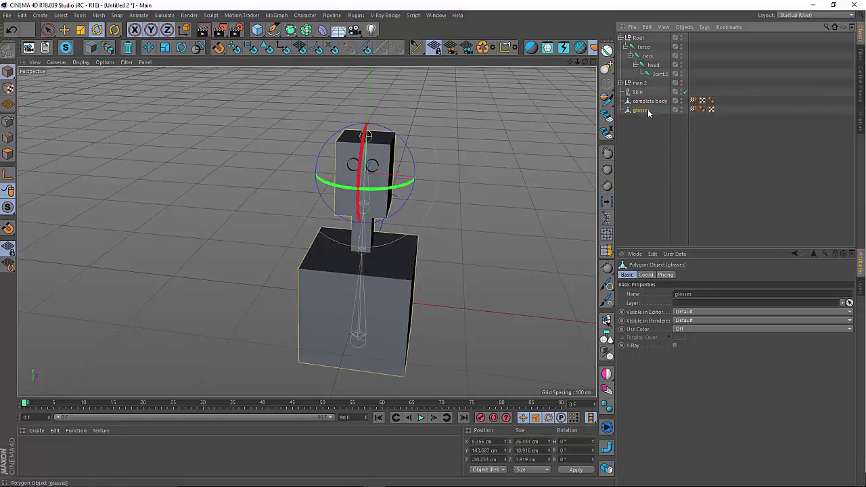
pyautogui.click(693, 100)
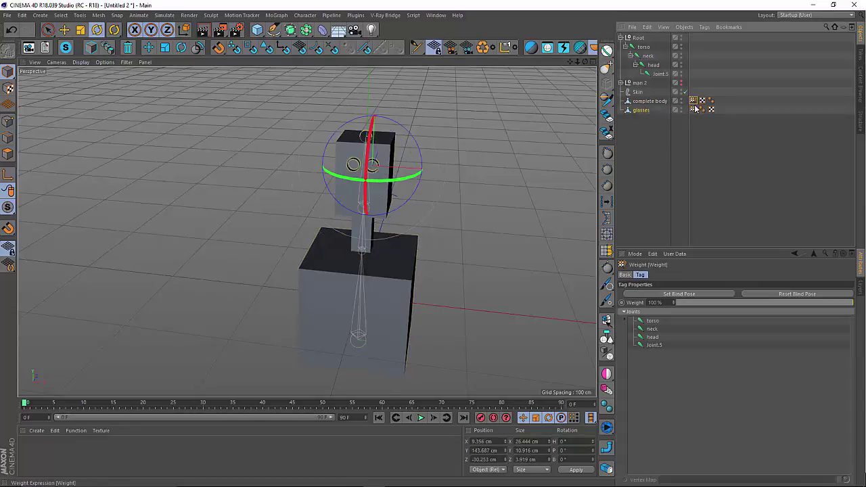
pyautogui.click(635, 110)
pyautogui.click(639, 92)
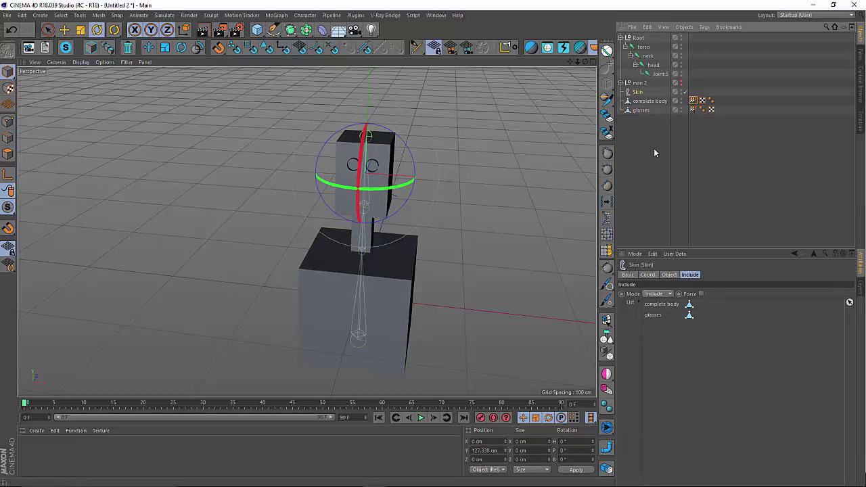
pyautogui.keyDown('ctrl'); pyautogui.click(642, 101); pyautogui.keyUp('ctrl')
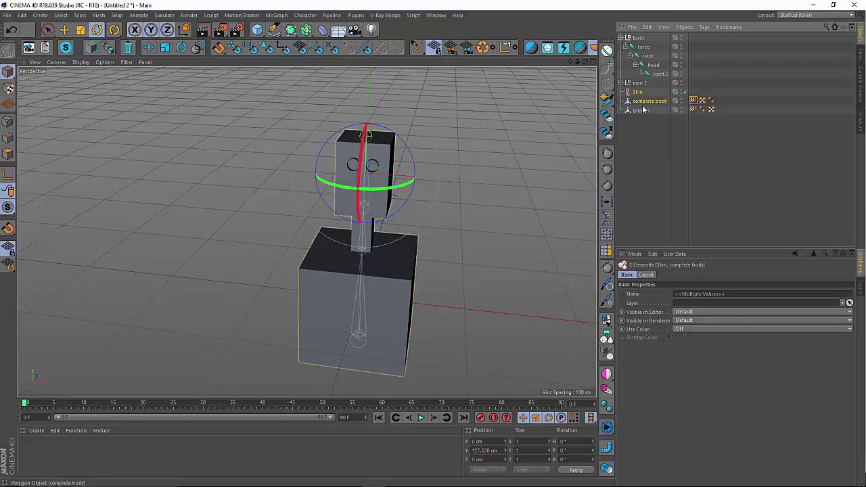
pyautogui.keyDown('ctrl'); pyautogui.click(643, 110); pyautogui.keyUp('ctrl')
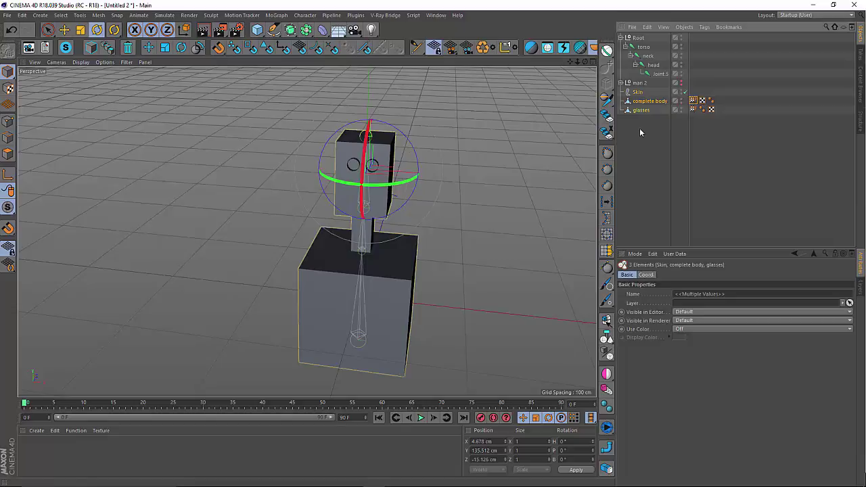
pyautogui.hotkey('alt', 'g')
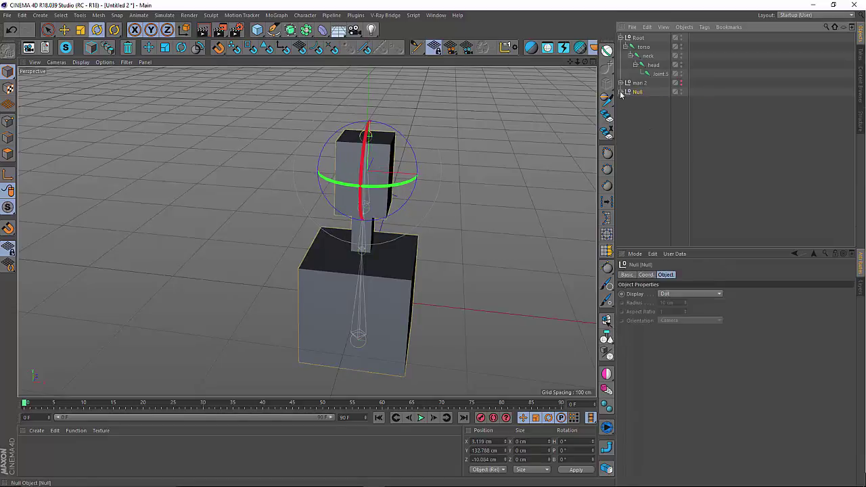
pyautogui.click(620, 92)
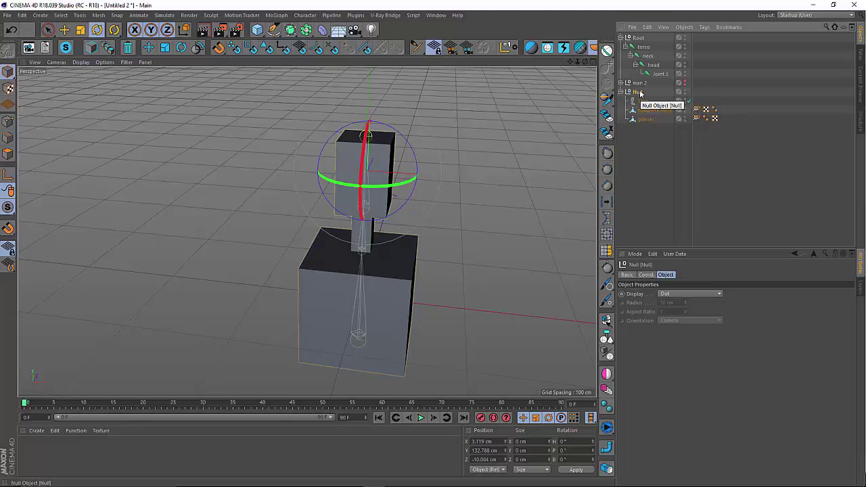
# Inspect the head from the front and undo the grouping of the Skin, complete body and glasses.
pyautogui.keyDown('alt'); pyautogui.moveTo(484, 164); pyautogui.dragTo(367, 204); pyautogui.keyUp('alt')
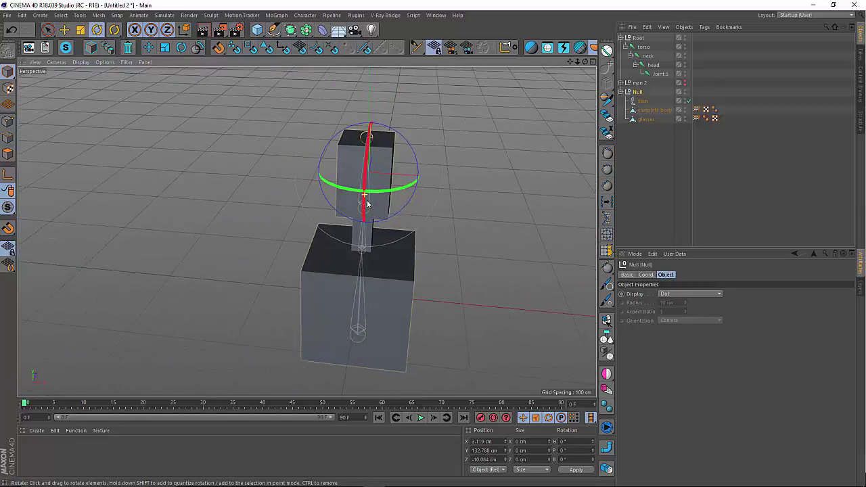
pyautogui.keyDown('alt'); pyautogui.moveTo(450, 201); pyautogui.dragTo(352, 190); pyautogui.keyUp('alt')
pyautogui.keyDown('alt'); pyautogui.moveTo(352, 189); pyautogui.dragTo(488, 169, button='right'); pyautogui.keyUp('alt')
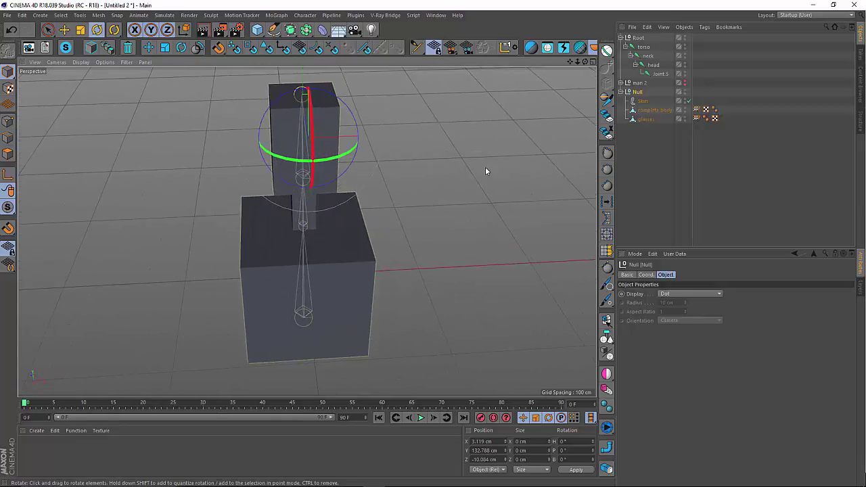
pyautogui.hotkey('shift', 'g')
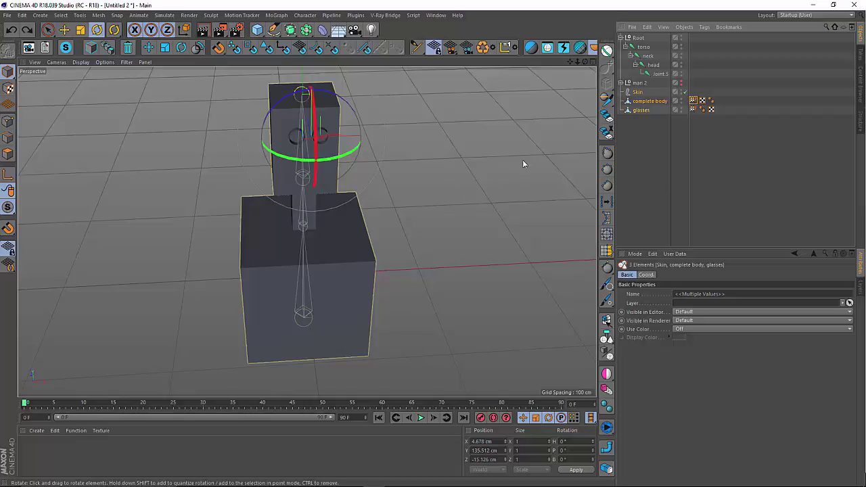
# Delete the Weight tag from the glasses object.
pyautogui.click(693, 110)
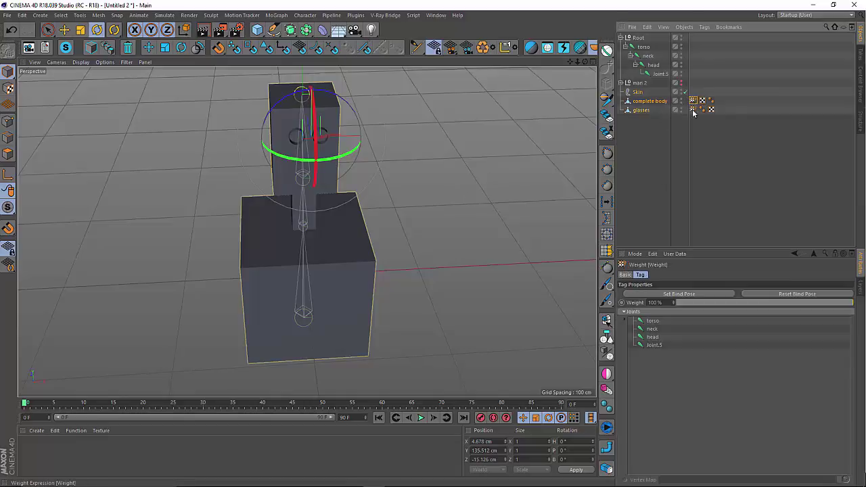
pyautogui.keyDown('ctrl'); pyautogui.click(692, 100); pyautogui.keyUp('ctrl')
pyautogui.click(693, 111)
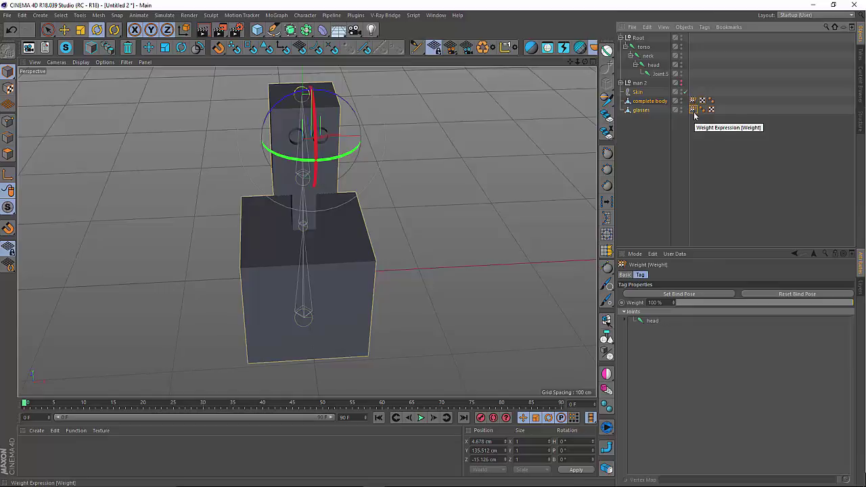
pyautogui.press('Delete')
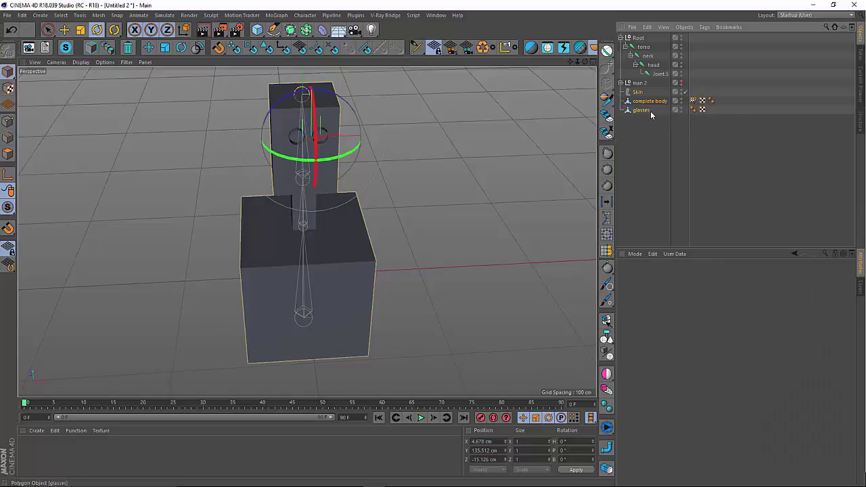
# Group the Skin, complete body and untagged glasses under a null and expand its hierarchy.
pyautogui.click(639, 93)
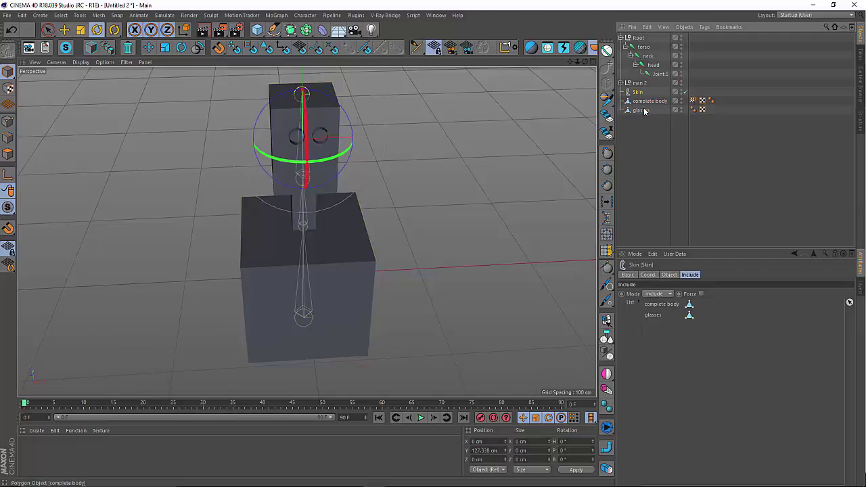
pyautogui.click(641, 110)
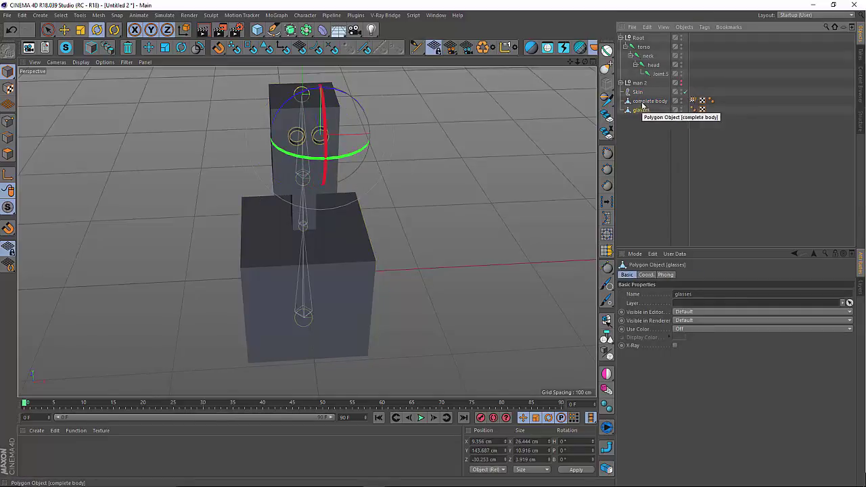
pyautogui.keyDown('ctrl'); pyautogui.click(643, 101); pyautogui.keyUp('ctrl')
pyautogui.keyDown('ctrl'); pyautogui.click(640, 93); pyautogui.keyUp('ctrl')
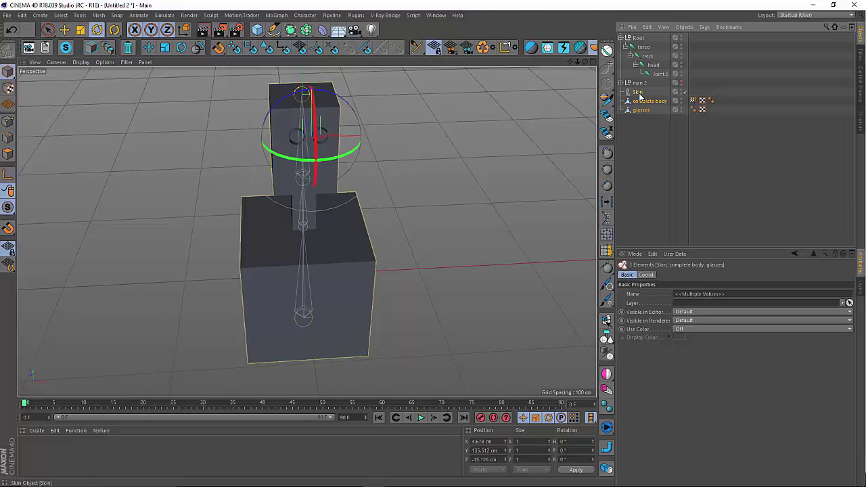
pyautogui.hotkey('alt', 'g')
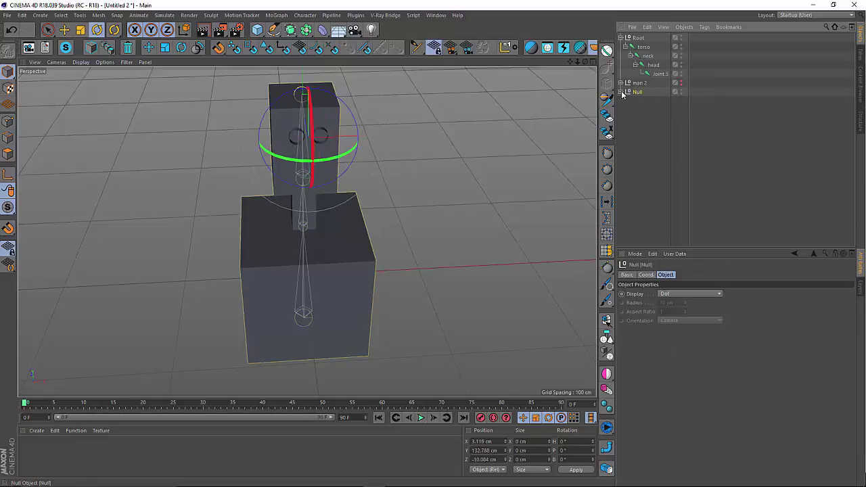
pyautogui.click(621, 92)
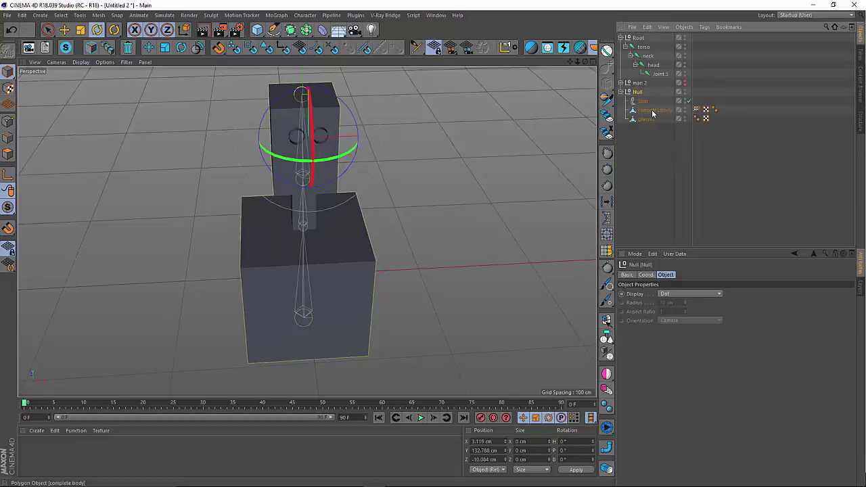
# Try copying complete body's Weight tag onto the grouped glasses, and undo the copy.
pyautogui.click(699, 110)
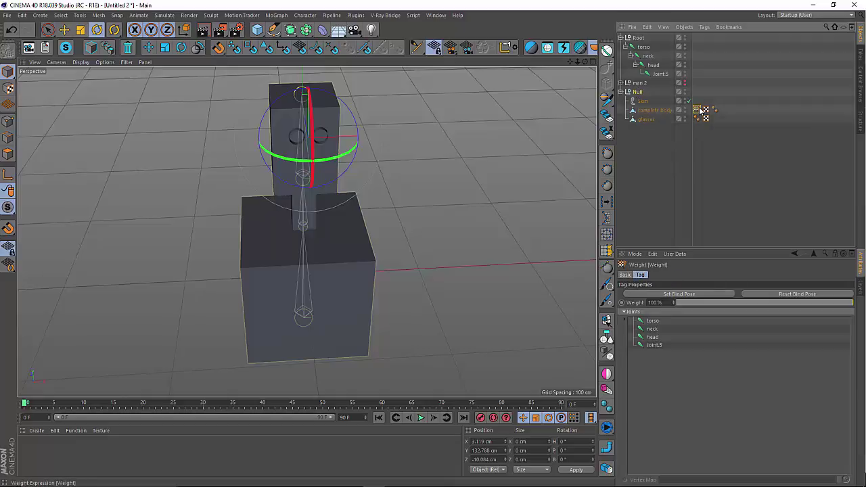
pyautogui.moveTo(700, 110); pyautogui.dragTo(663, 121)
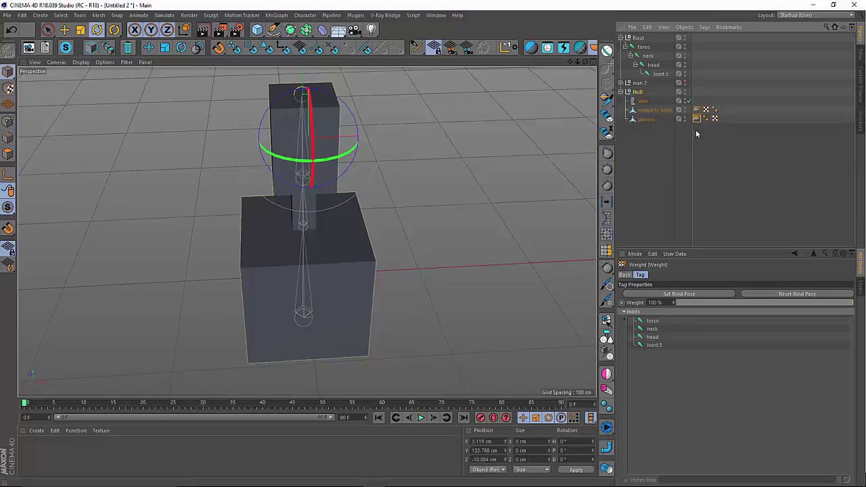
pyautogui.hotkey('ctrl', 'z')
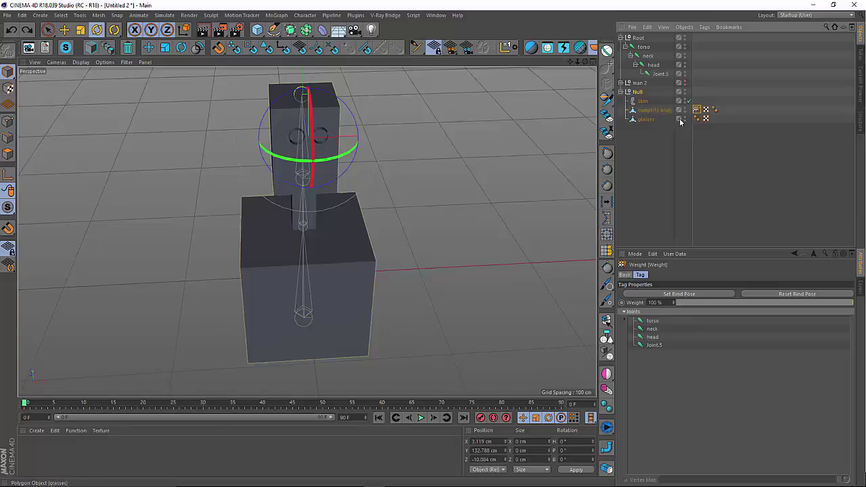
# Add a new Weight tag to the glasses and assign only the head joint to it.
pyautogui.click(654, 121)
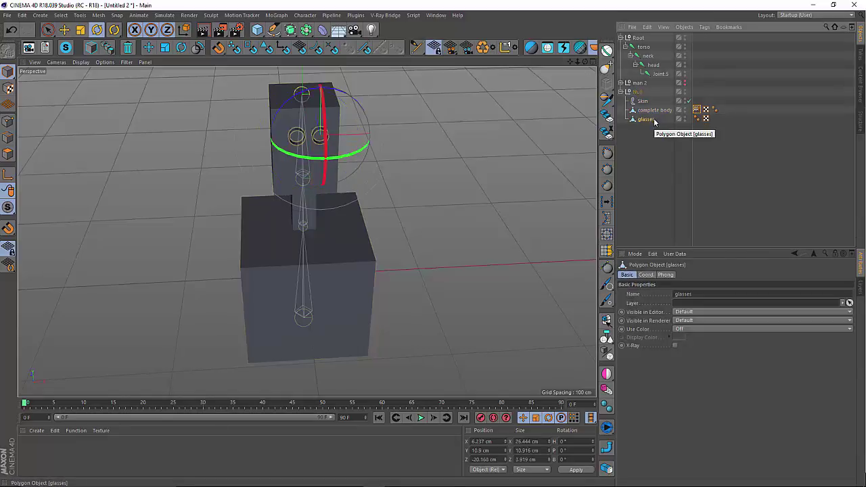
pyautogui.rightClick(654, 121)
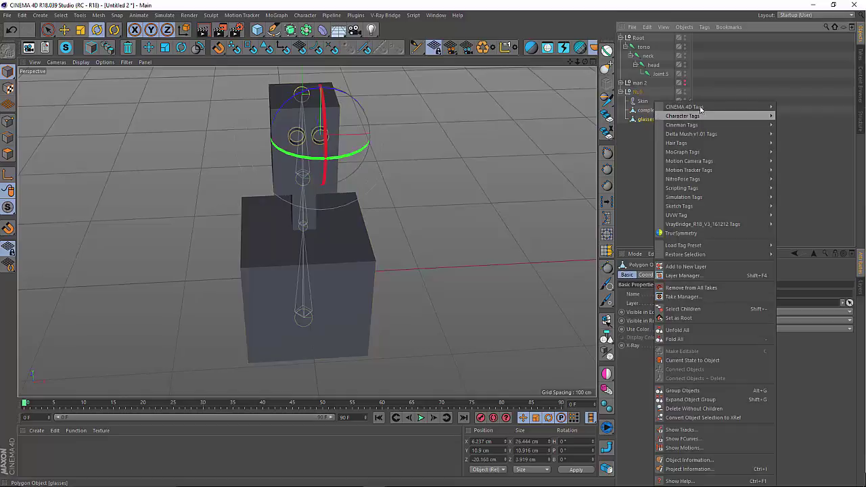
pyautogui.moveTo(708, 115)
pyautogui.click(825, 207)
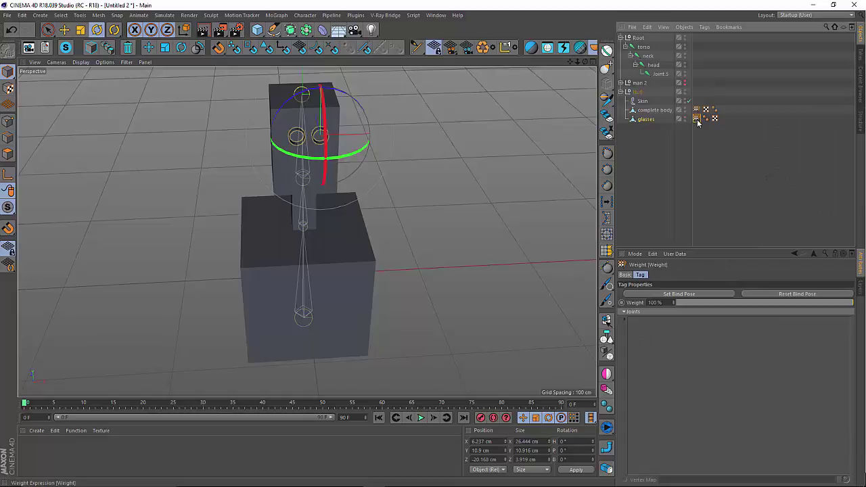
pyautogui.moveTo(654, 65); pyautogui.dragTo(710, 198)
pyautogui.moveTo(731, 343); pyautogui.dragTo(731, 343)
# Apply 100% Absolute weight from the head joint to all glasses points in the Weights Manager and close it.
pyautogui.doubleClick(697, 119)
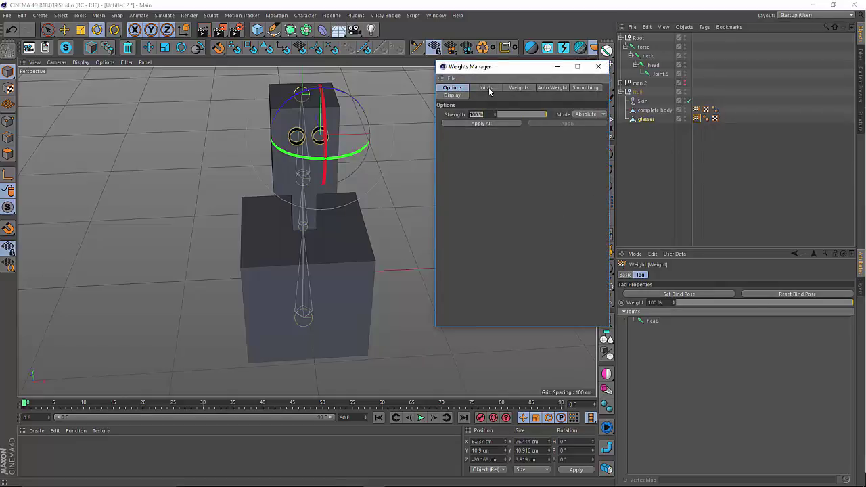
pyautogui.click(489, 89)
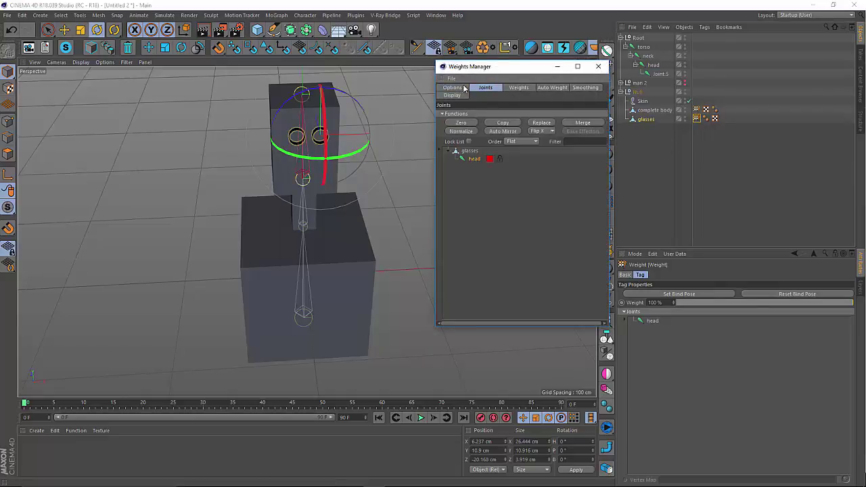
pyautogui.click(464, 88)
pyautogui.click(478, 124)
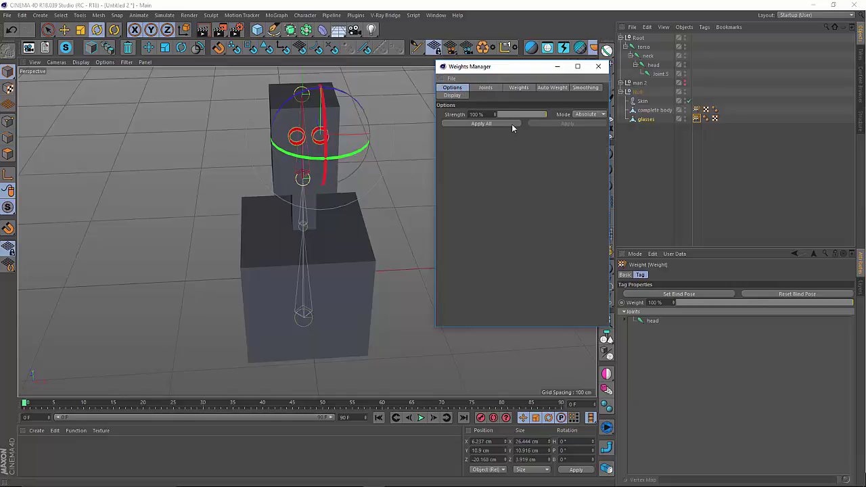
pyautogui.click(598, 67)
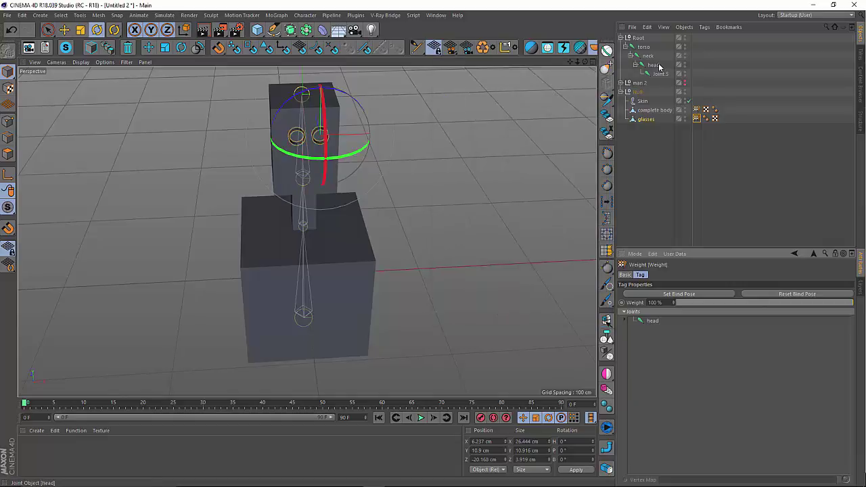
# Rotate the head joint to test the new glasses weighting inside the null, and undo the rotation.
pyautogui.click(654, 65)
pyautogui.moveTo(333, 197); pyautogui.dragTo(313, 202)
pyautogui.hotkey('ctrl', 'z')
# Move the Skin, complete body and glasses out of the null to the top level, above it.
pyautogui.click(643, 100)
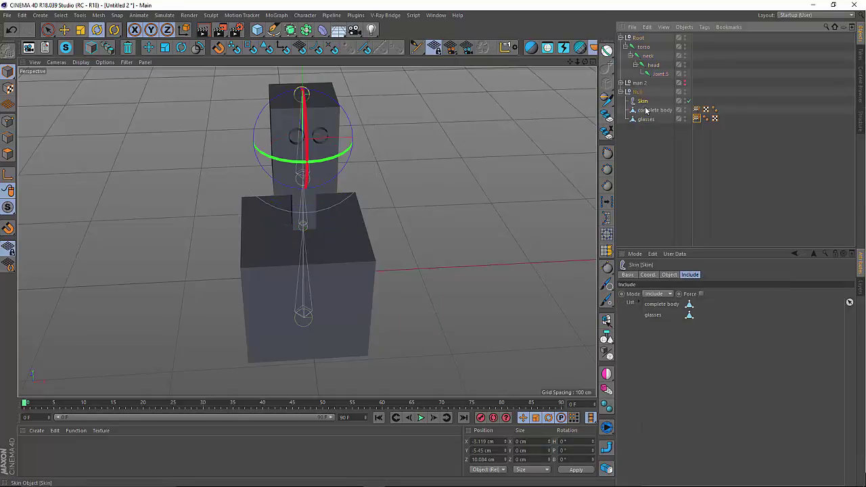
pyautogui.keyDown('ctrl'); pyautogui.click(654, 110); pyautogui.keyUp('ctrl')
pyautogui.keyDown('ctrl'); pyautogui.click(647, 118); pyautogui.keyUp('ctrl')
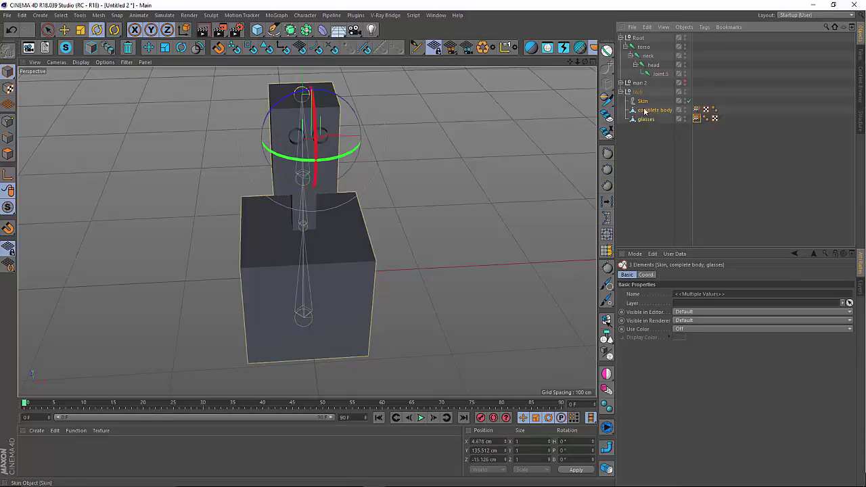
pyautogui.moveTo(645, 112)
pyautogui.mouseDown()
pyautogui.moveTo(652, 116)
pyautogui.moveTo(643, 95)
pyautogui.mouseUp()
pyautogui.click(650, 135)
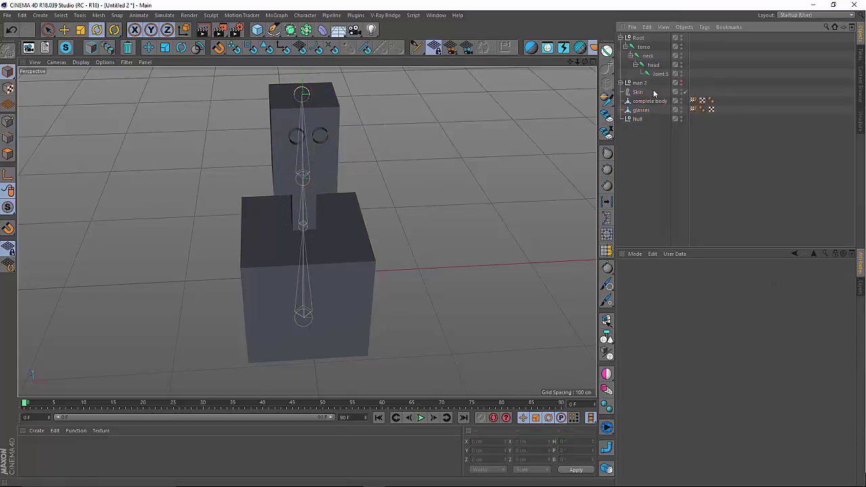
# Rotate the head joint to test the skinning outside the null, and undo the rotation.
pyautogui.click(654, 64)
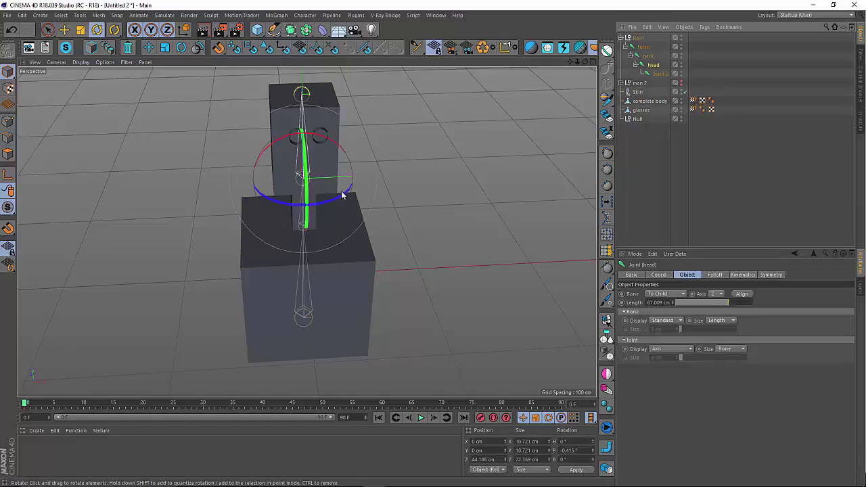
pyautogui.moveTo(343, 198); pyautogui.dragTo(368, 189)
pyautogui.hotkey('ctrl', 'z')
pyautogui.click(645, 153)
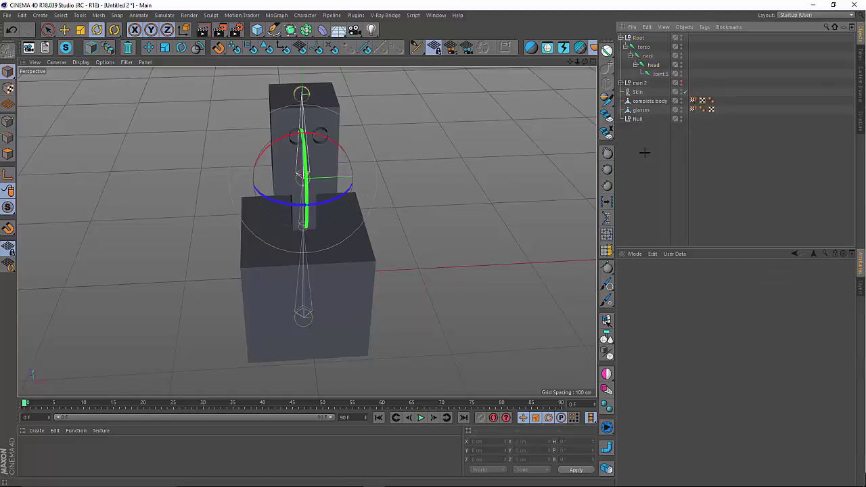
# Make the Skin a child of complete body, test it with a head joint rotation, and undo the rotation.
pyautogui.click(640, 92)
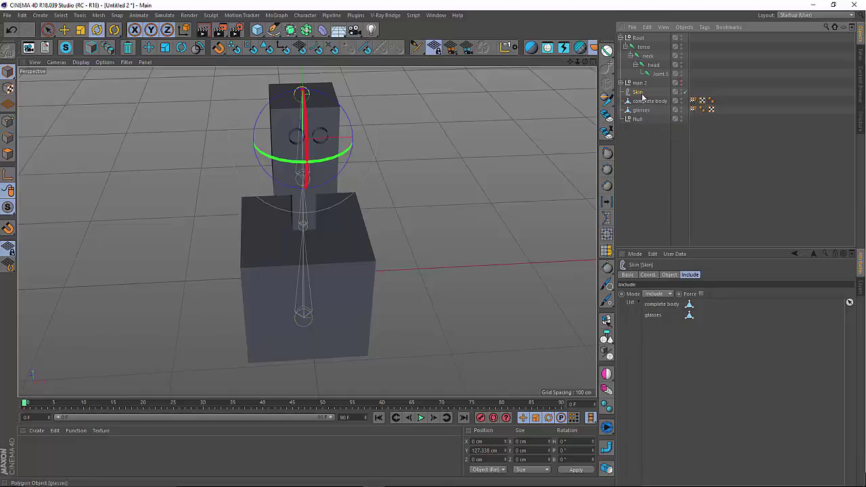
pyautogui.moveTo(638, 90); pyautogui.dragTo(648, 102)
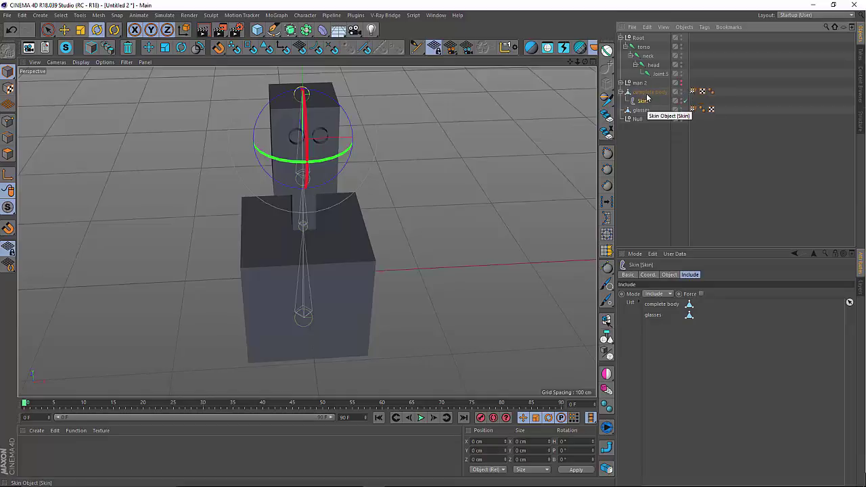
pyautogui.click(653, 65)
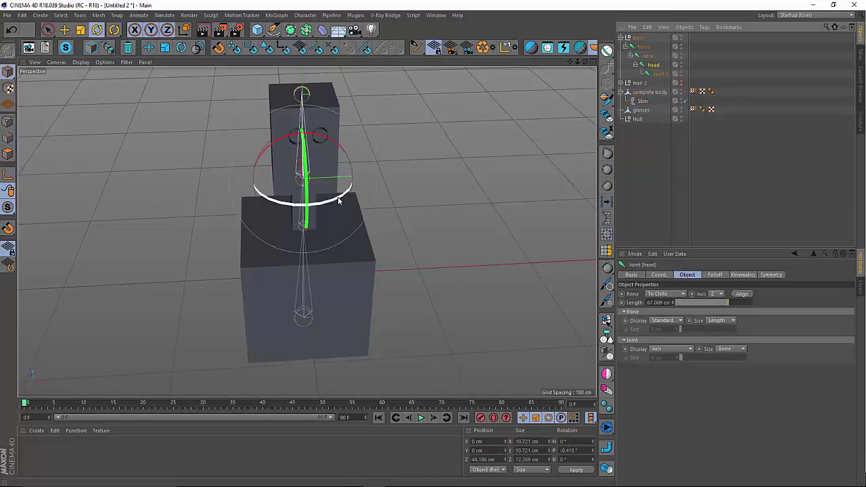
pyautogui.moveTo(338, 200)
pyautogui.mouseDown()
pyautogui.moveTo(332, 220)
pyautogui.moveTo(340, 204)
pyautogui.mouseUp()
pyautogui.hotkey('ctrl', 'z')
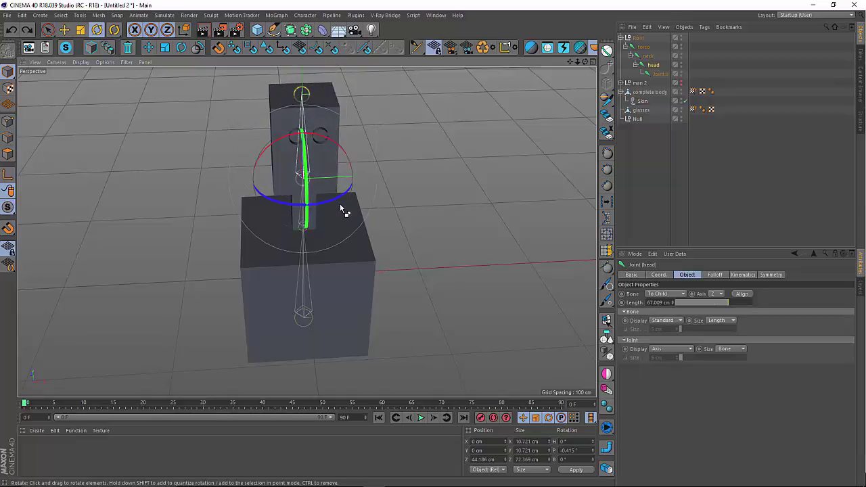
# Copy the Skin under the glasses as well, test with a head joint rotation, and undo the rotation.
pyautogui.click(646, 102)
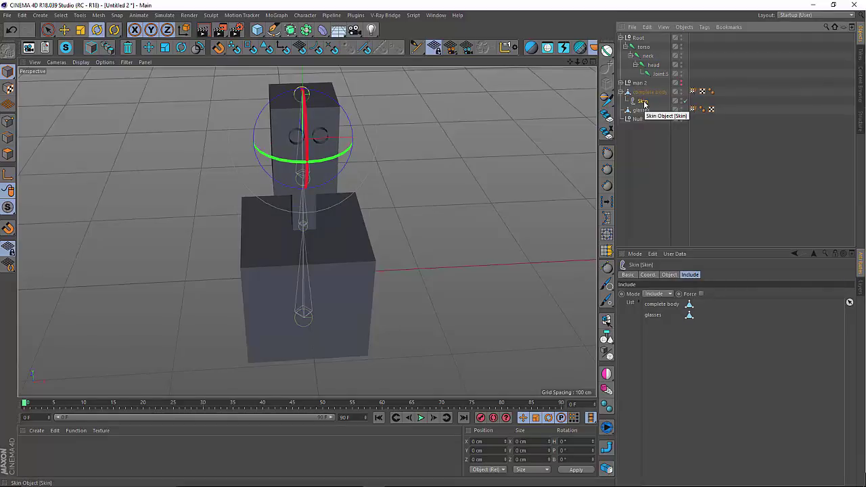
pyautogui.moveTo(644, 104); pyautogui.dragTo(651, 113)
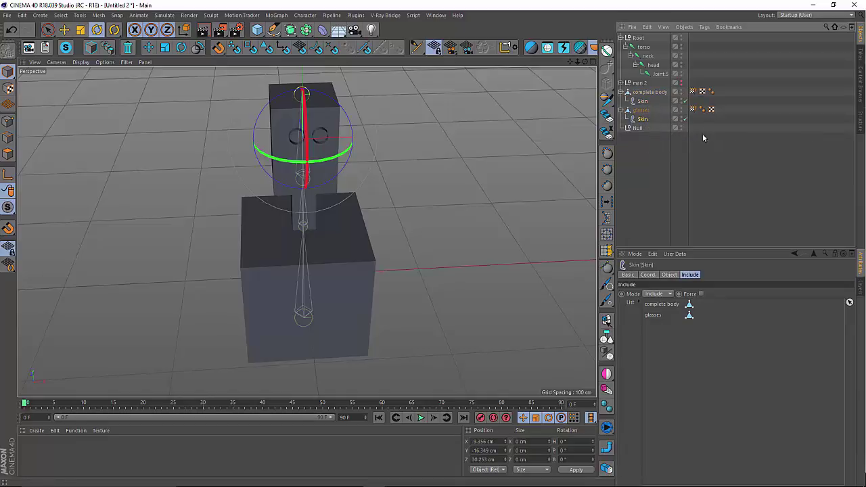
pyautogui.click(641, 109)
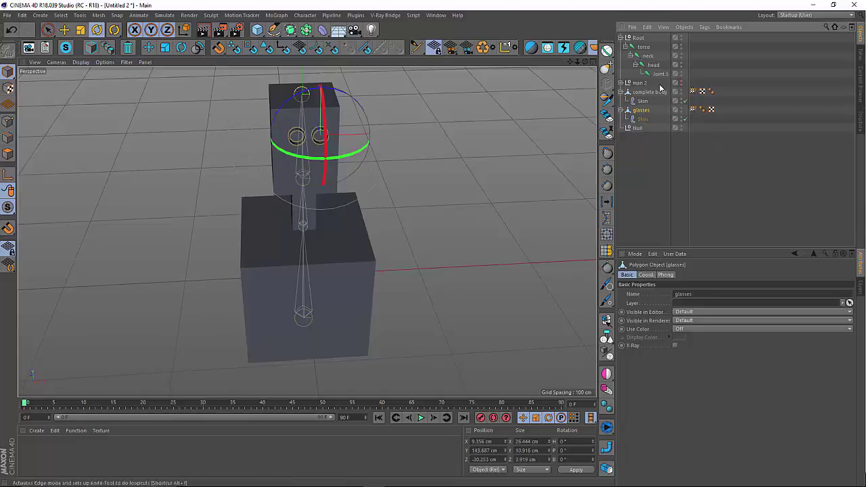
pyautogui.click(654, 65)
pyautogui.moveTo(332, 203); pyautogui.dragTo(285, 204)
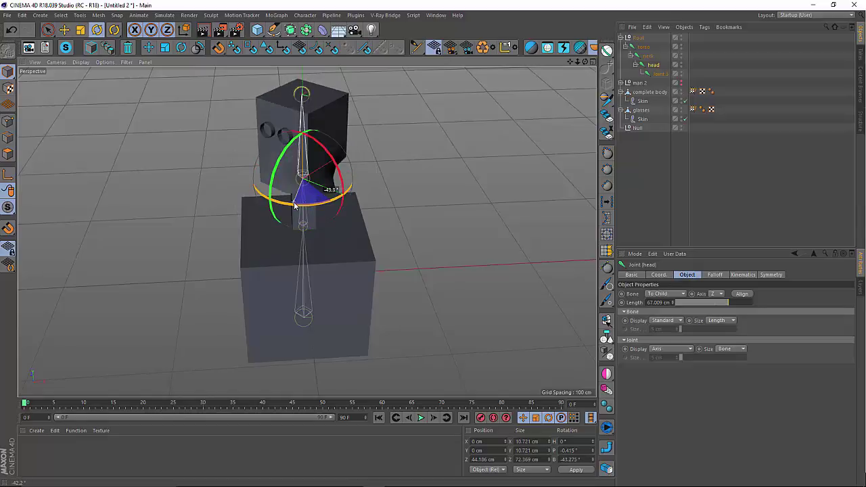
pyautogui.hotkey('ctrl', 'z')
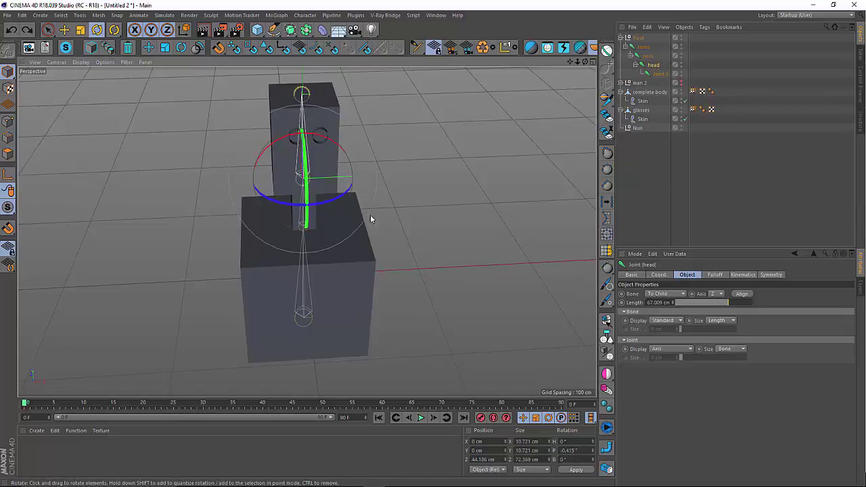
pyautogui.keyDown('alt'); pyautogui.moveTo(370, 216); pyautogui.dragTo(664, 186); pyautogui.keyUp('alt')
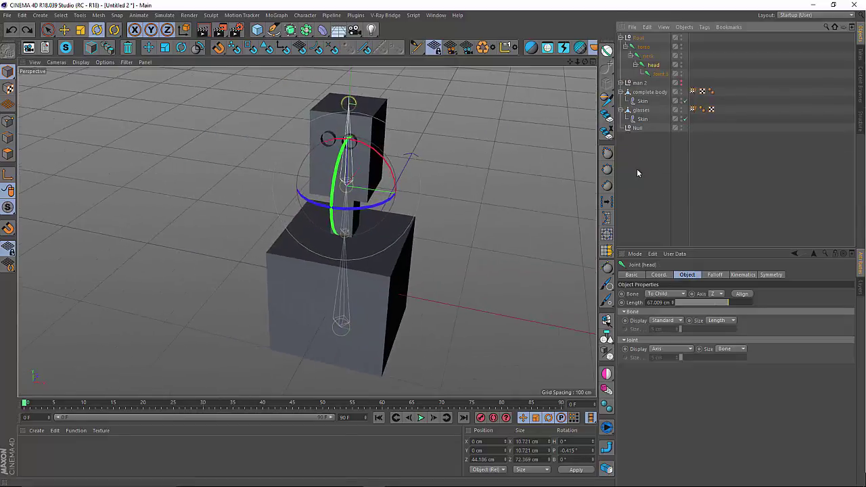
pyautogui.click(637, 169)
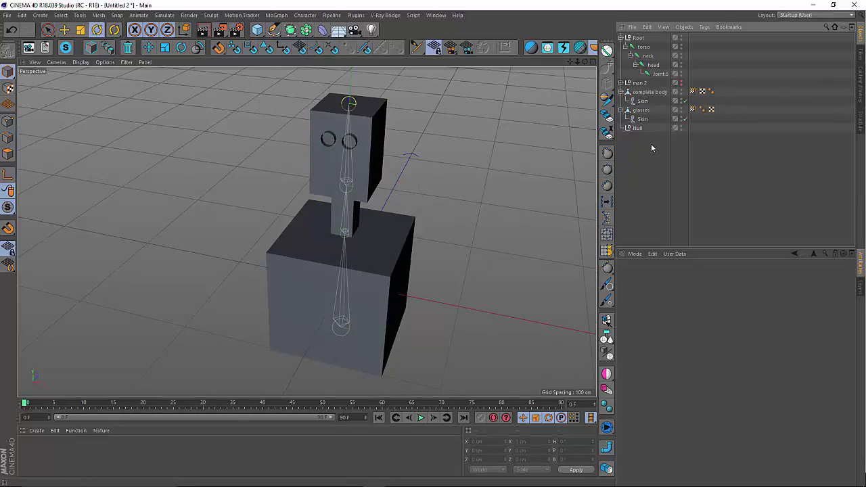
# Delete the Skin copy under the glasses and move the remaining Skin back to the top level, above complete body.
pyautogui.moveTo(644, 102); pyautogui.dragTo(643, 96)
pyautogui.click(643, 96)
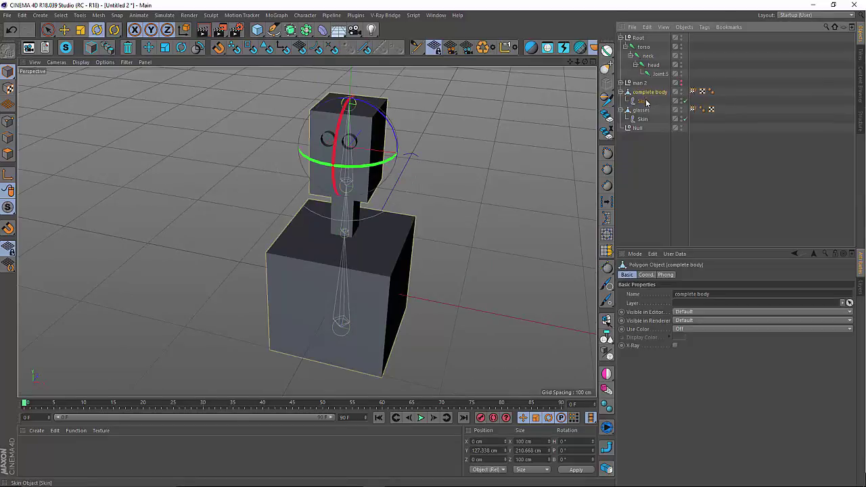
pyautogui.click(645, 101)
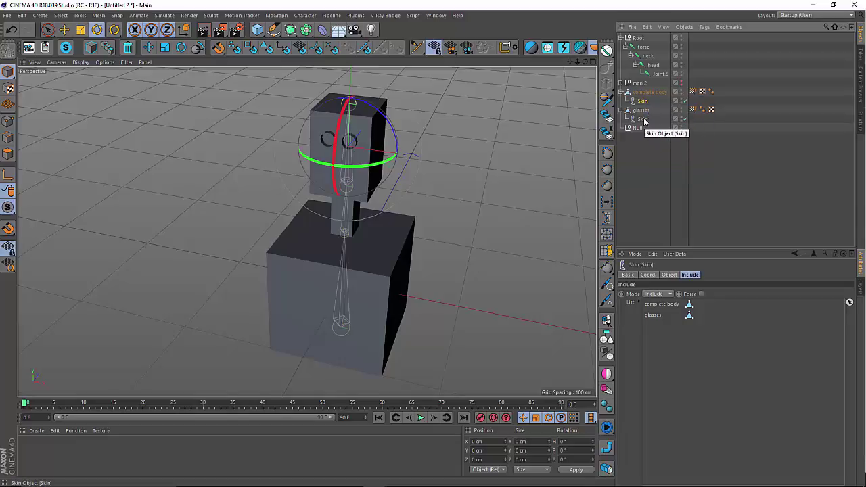
pyautogui.click(643, 119)
pyautogui.press('Delete')
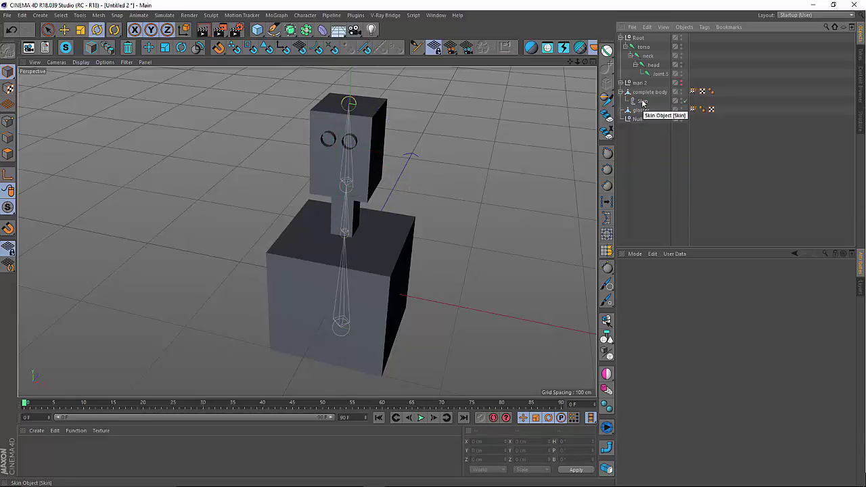
pyautogui.click(643, 102)
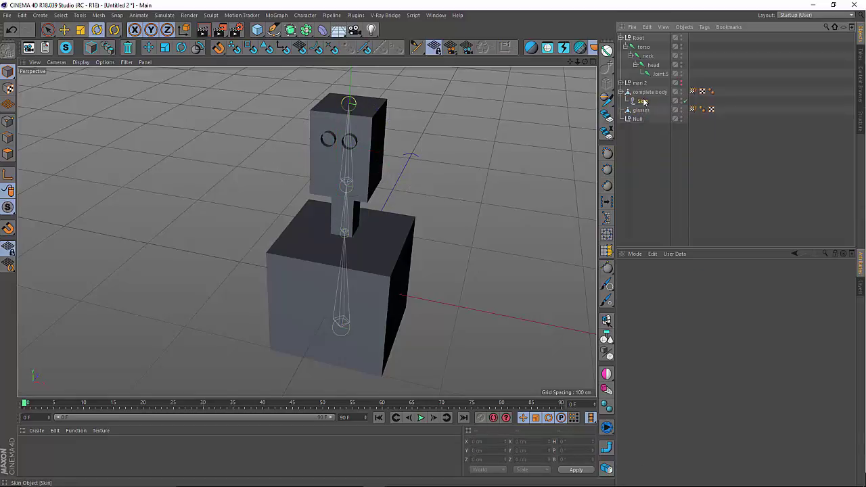
pyautogui.moveTo(644, 102)
pyautogui.mouseDown()
pyautogui.moveTo(648, 92)
pyautogui.moveTo(637, 98)
pyautogui.mouseUp()
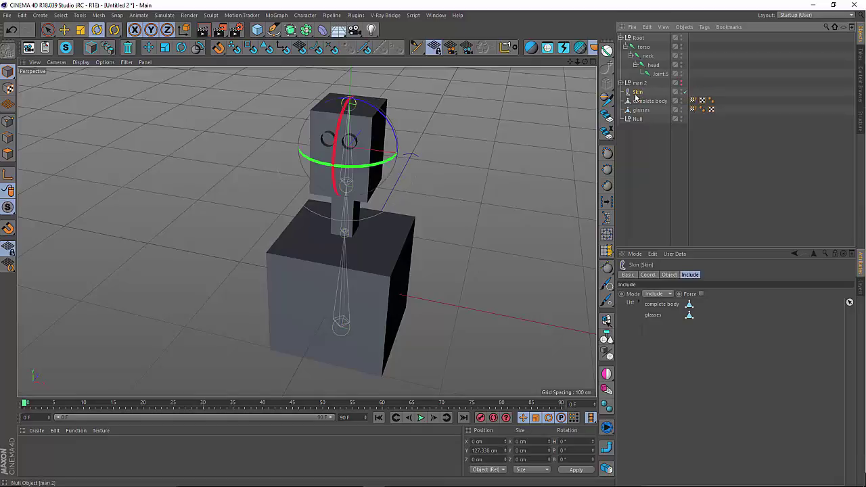
# Group the Skin, complete body and glasses under the existing null again.
pyautogui.keyDown('ctrl'); pyautogui.click(643, 101); pyautogui.keyUp('ctrl')
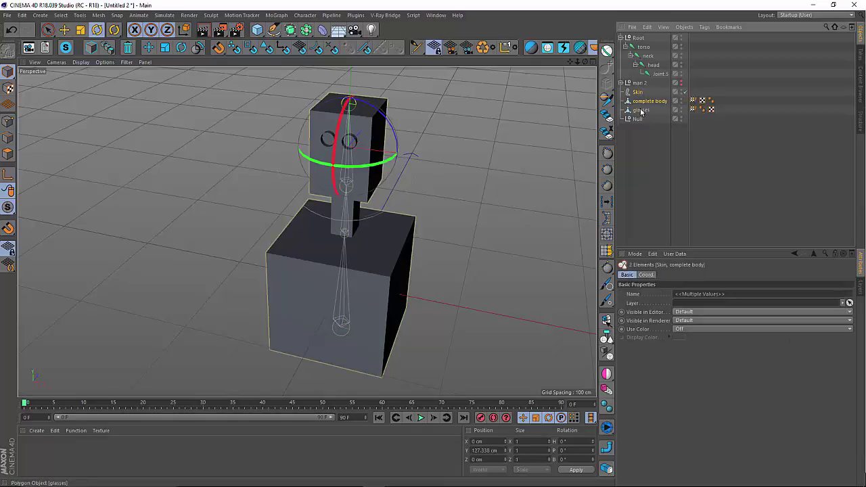
pyautogui.keyDown('ctrl'); pyautogui.click(641, 110); pyautogui.keyUp('ctrl')
pyautogui.moveTo(643, 122); pyautogui.dragTo(640, 120)
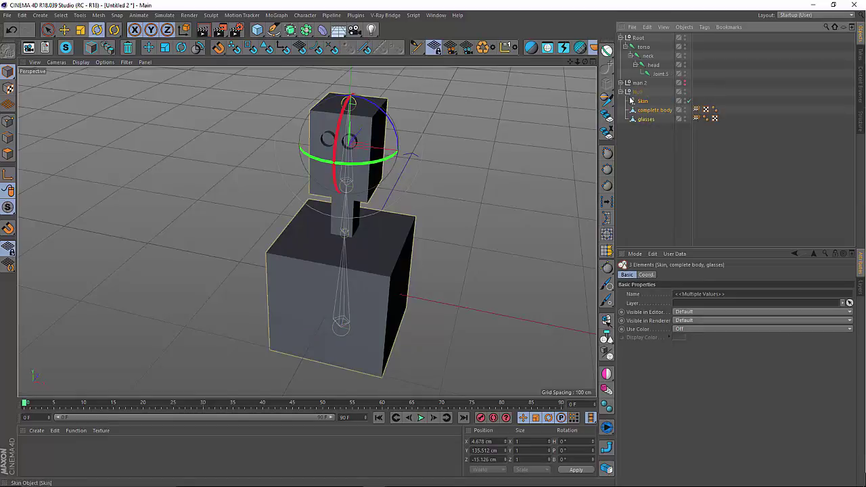
# Review the Skin's include list and the joints assigned in the Weight tags of the glasses and complete body.
pyautogui.click(642, 102)
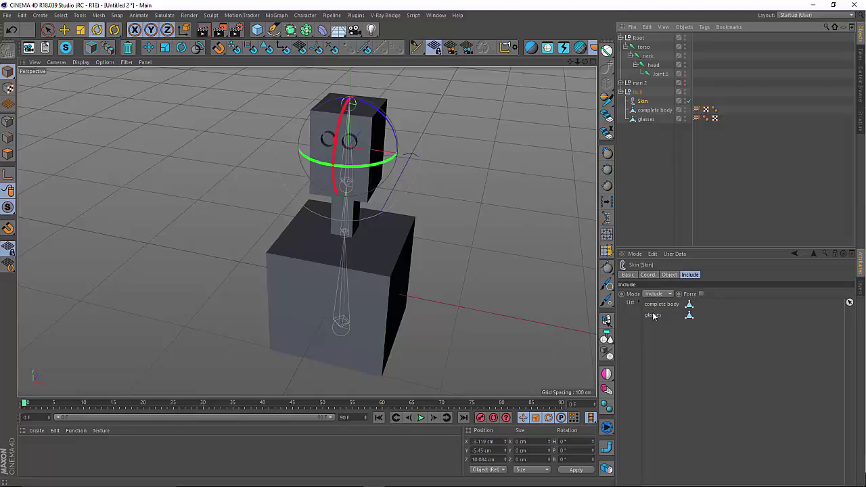
pyautogui.click(696, 118)
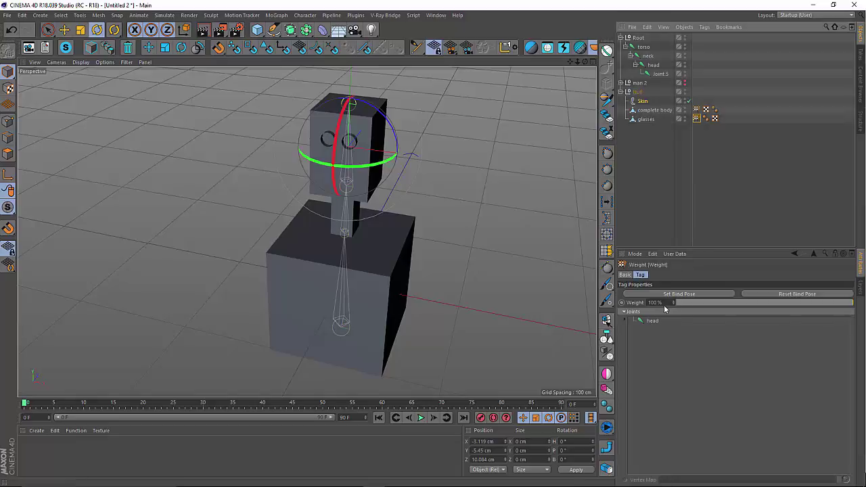
pyautogui.click(697, 110)
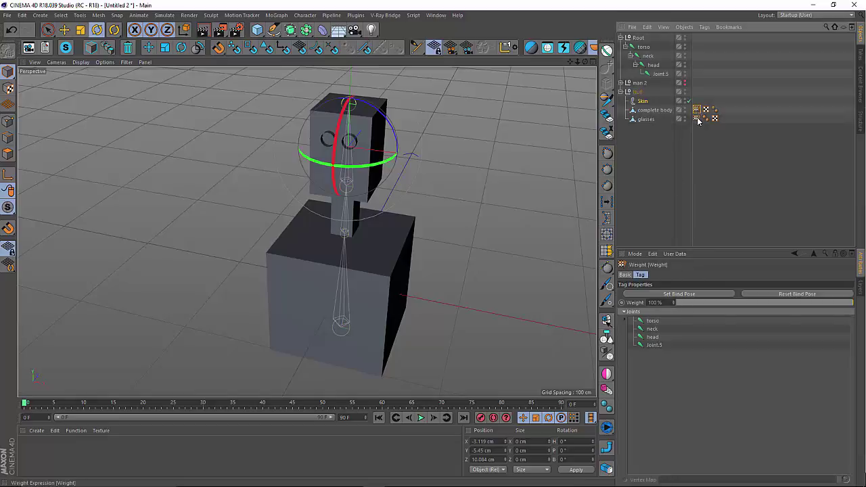
pyautogui.click(697, 118)
# Collapse and hide the null with the rigged body, and make the man 2 group visible.
pyautogui.click(621, 92)
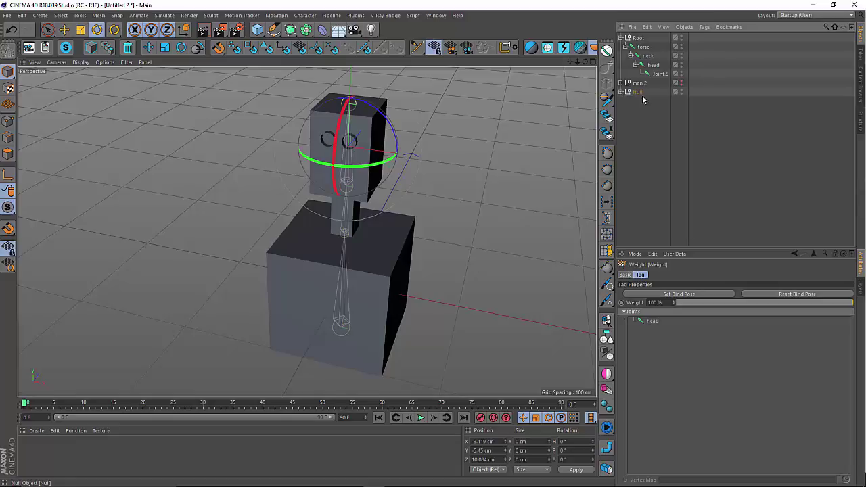
pyautogui.click(682, 91)
pyautogui.click(681, 91)
pyautogui.click(682, 91)
pyautogui.click(681, 88)
# Expand man 2 and inspect its separate torso, neck, head and glasses meshes one by one.
pyautogui.click(620, 82)
pyautogui.click(647, 119)
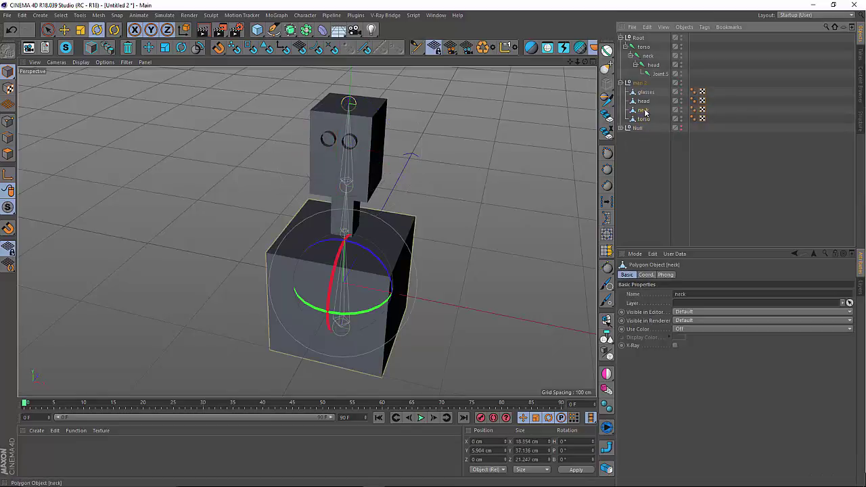
pyautogui.click(646, 110)
pyautogui.click(643, 101)
pyautogui.click(646, 92)
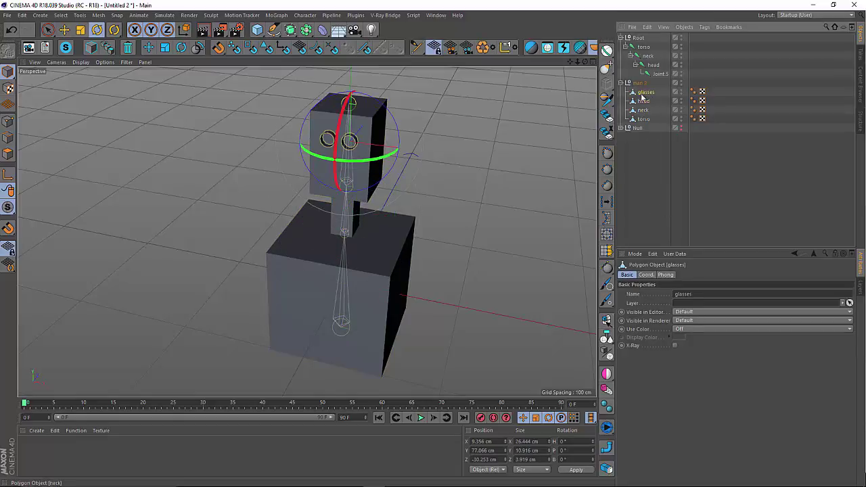
pyautogui.click(645, 182)
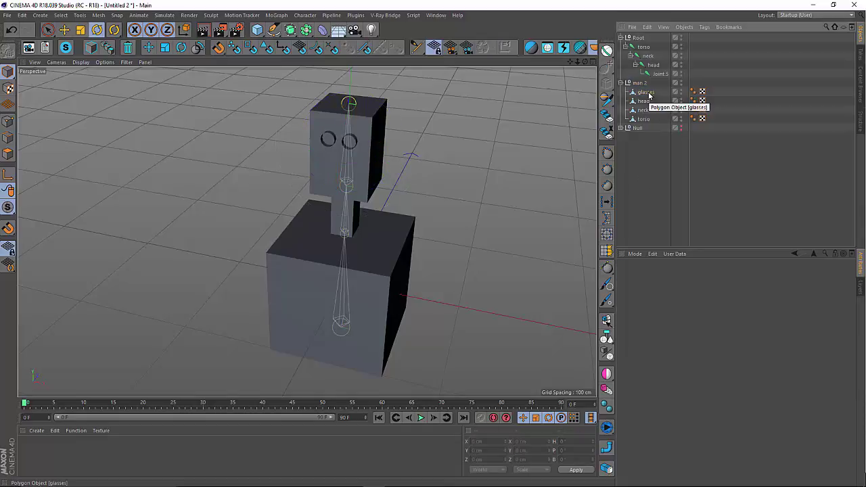
# Add a Weight tag to each of the glasses, head, neck and torso meshes in man 2.
pyautogui.click(647, 92)
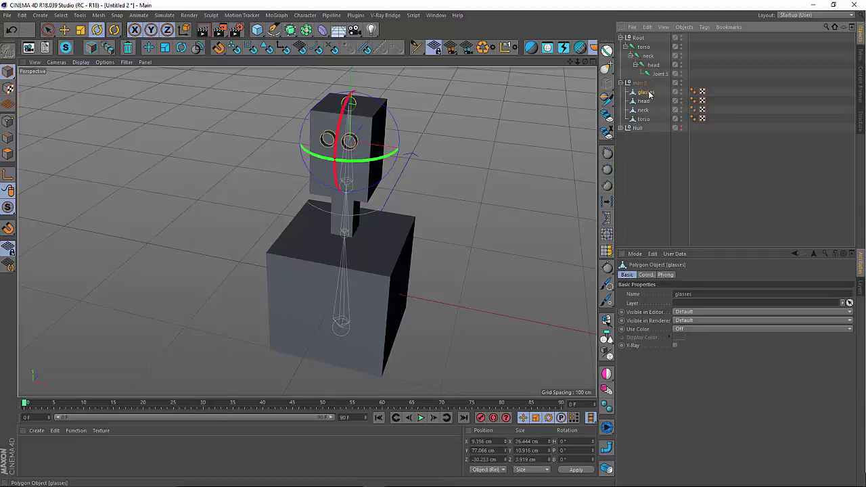
pyautogui.keyDown('ctrl'); pyautogui.click(644, 101); pyautogui.keyUp('ctrl')
pyautogui.keyDown('ctrl'); pyautogui.click(643, 110); pyautogui.keyUp('ctrl')
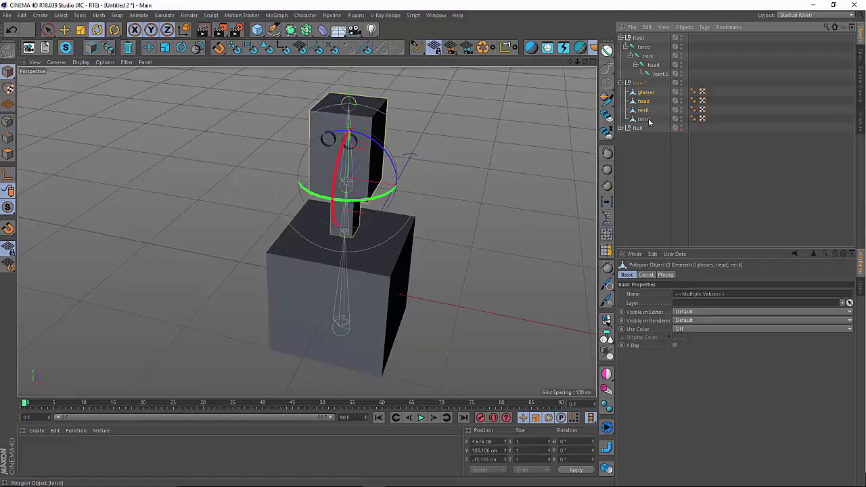
pyautogui.keyDown('ctrl'); pyautogui.click(643, 119); pyautogui.keyUp('ctrl')
pyautogui.rightClick(651, 96)
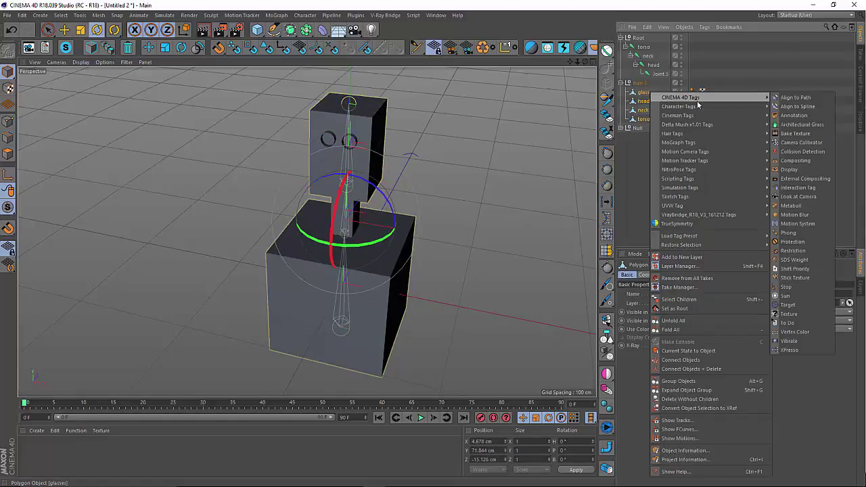
pyautogui.moveTo(702, 108)
pyautogui.click(808, 197)
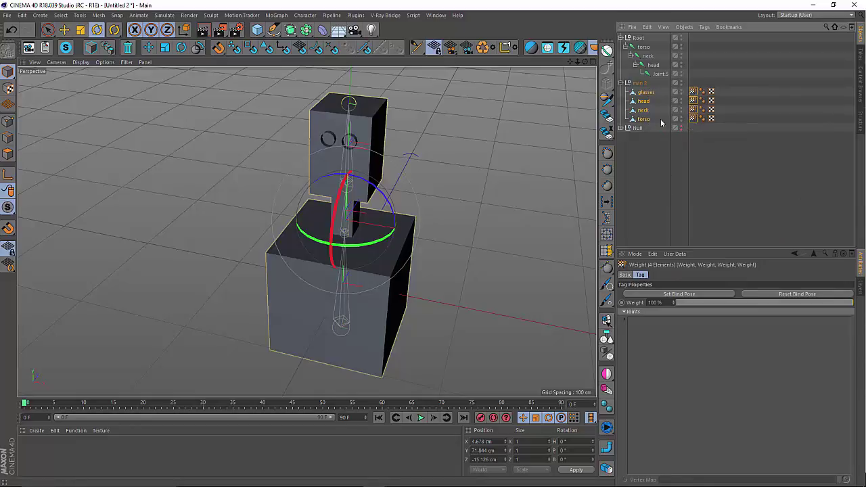
# Assign the head joint to the Weight tags of the glasses and head meshes in man 2.
pyautogui.click(693, 100)
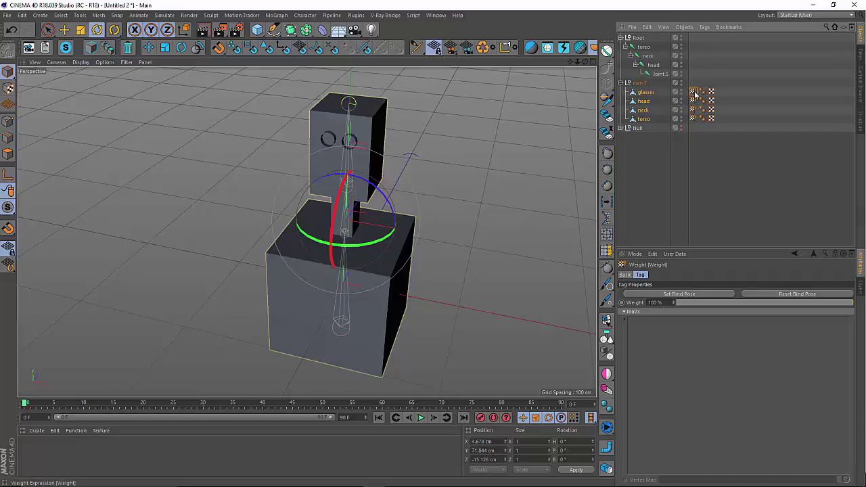
pyautogui.moveTo(654, 64); pyautogui.dragTo(714, 353)
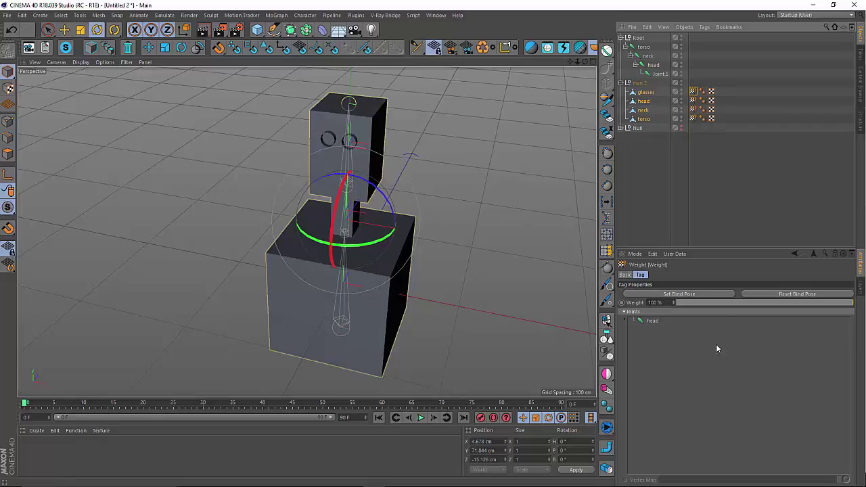
pyautogui.click(694, 101)
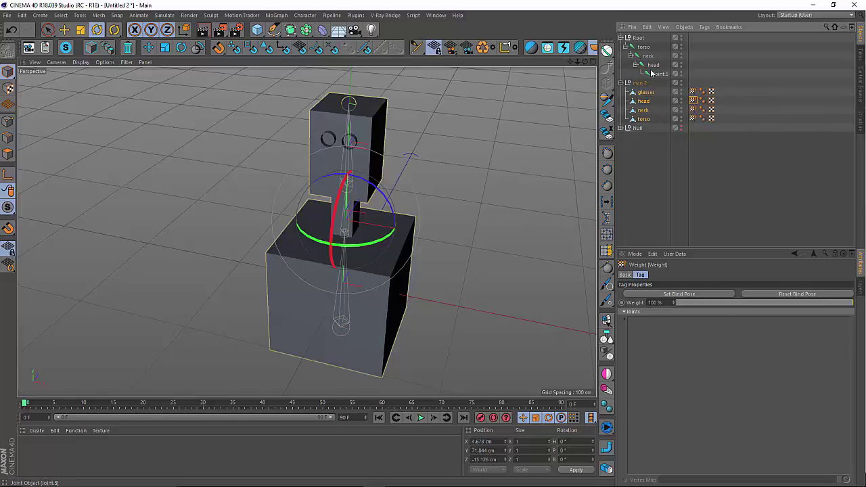
pyautogui.moveTo(653, 68); pyautogui.dragTo(708, 366)
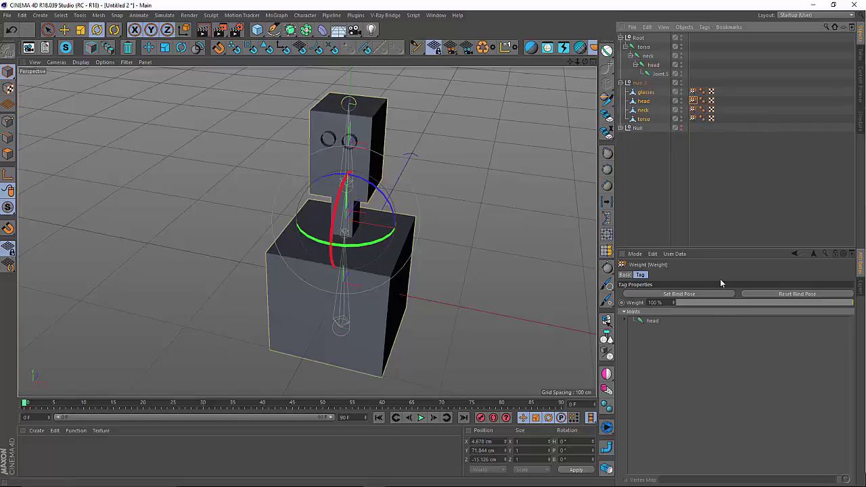
# Assign the neck joint to the neck mesh's Weight tag and the torso joint to the torso mesh's Weight tag in man 2.
pyautogui.click(693, 110)
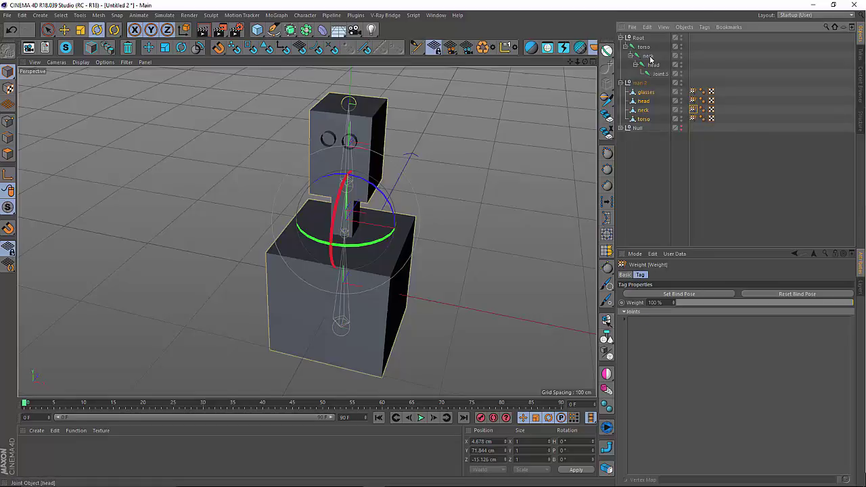
pyautogui.moveTo(708, 356); pyautogui.dragTo(708, 356)
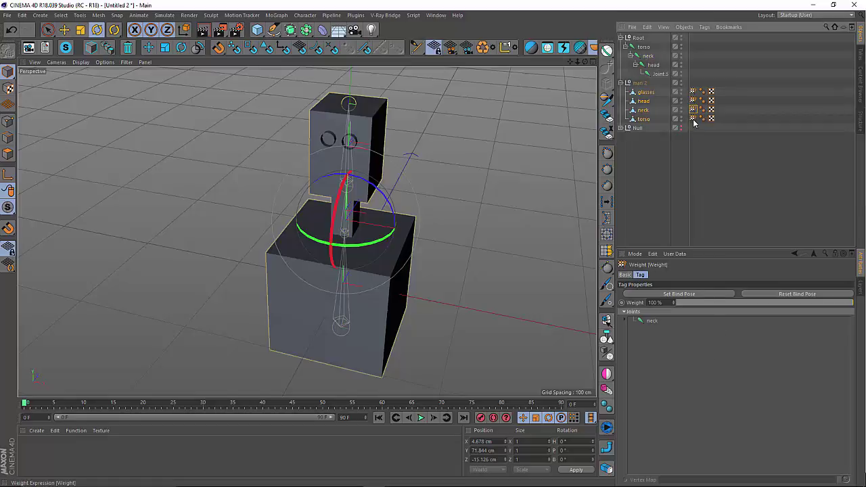
pyautogui.click(694, 121)
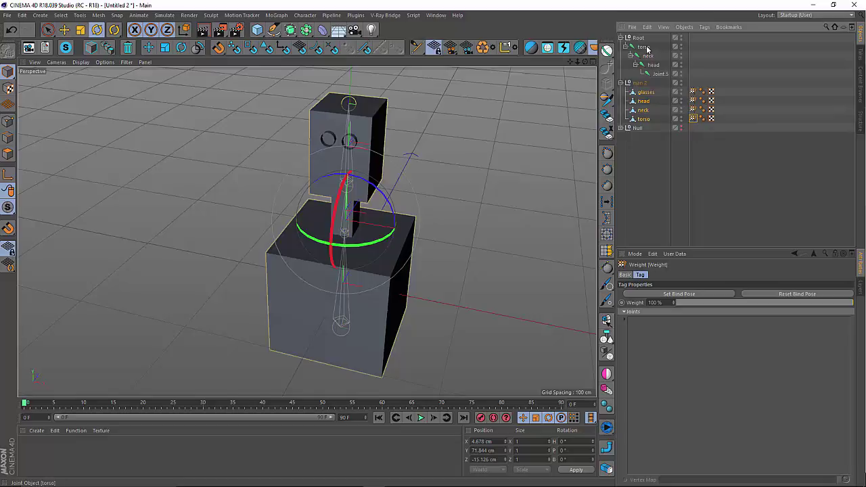
pyautogui.moveTo(644, 47); pyautogui.dragTo(693, 398)
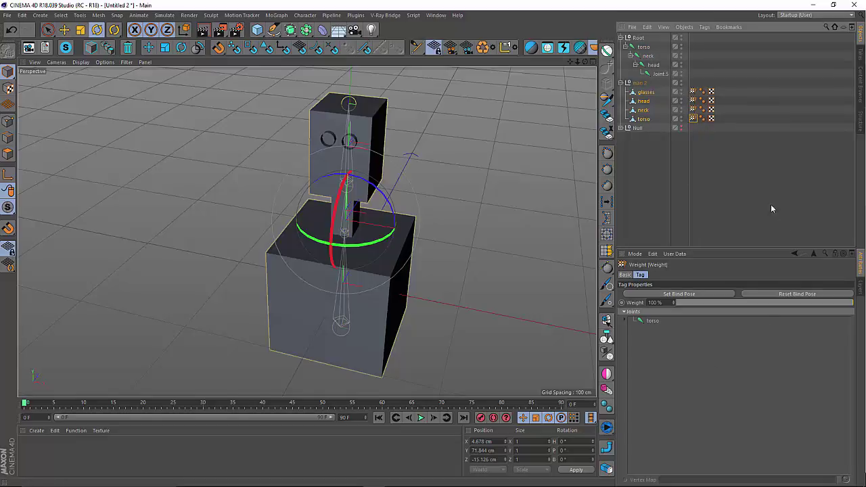
# Add a Skin deformer and place it as the first child of the man 2 group.
pyautogui.click(641, 83)
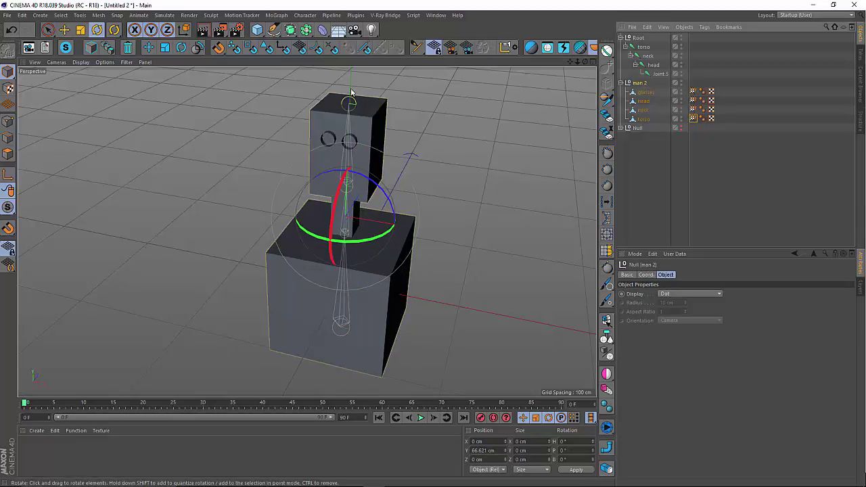
pyautogui.click(304, 15)
pyautogui.click(328, 154)
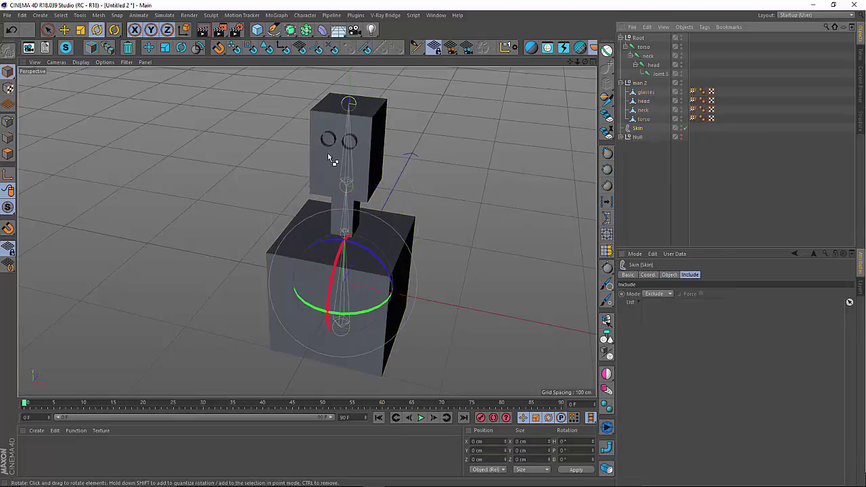
pyautogui.moveTo(639, 129); pyautogui.dragTo(641, 91)
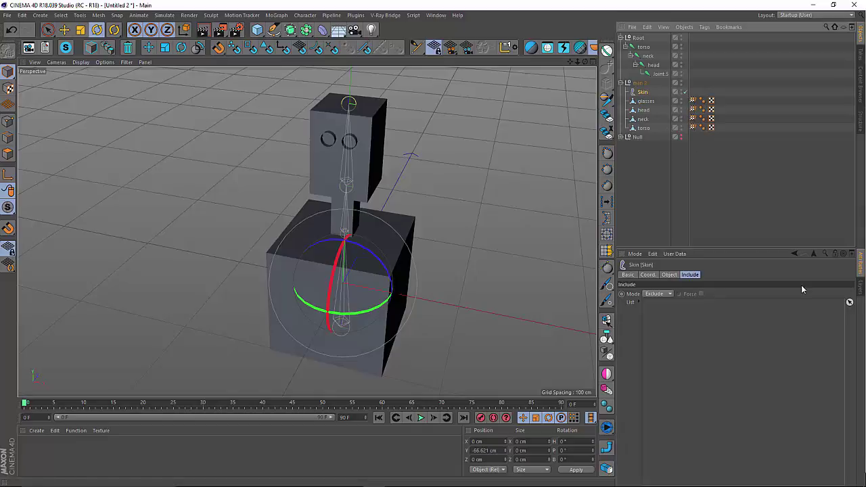
# Add the glasses, head, neck and torso meshes to the Skin deformer's inclusion list and set its mode to Include.
pyautogui.click(645, 101)
pyautogui.keyDown('ctrl'); pyautogui.click(644, 110); pyautogui.keyUp('ctrl')
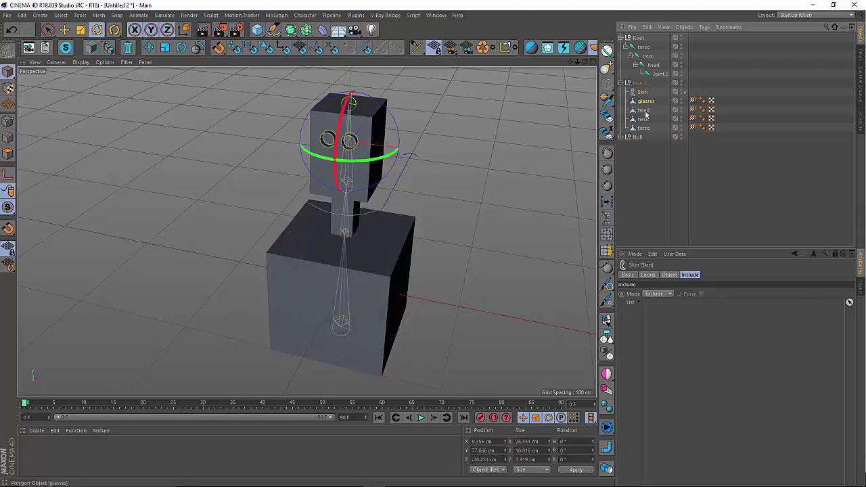
pyautogui.keyDown('ctrl'); pyautogui.click(644, 119); pyautogui.keyUp('ctrl')
pyautogui.keyDown('ctrl'); pyautogui.click(644, 128); pyautogui.keyUp('ctrl')
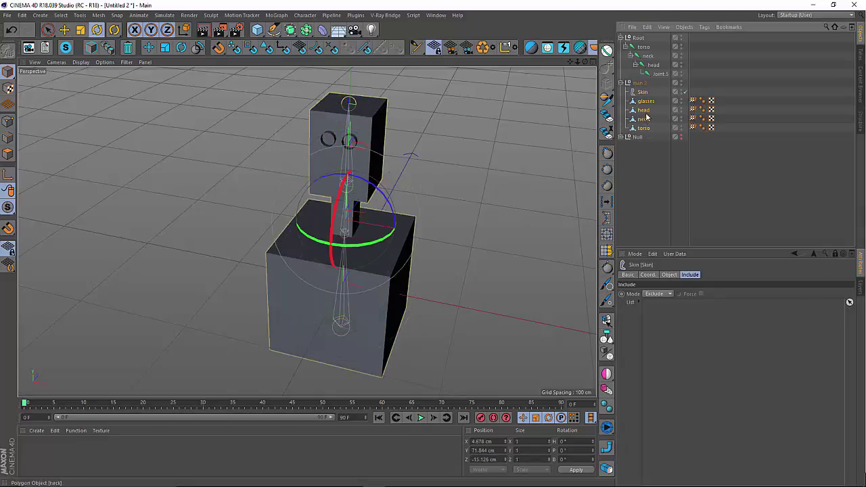
pyautogui.moveTo(645, 105); pyautogui.dragTo(673, 308)
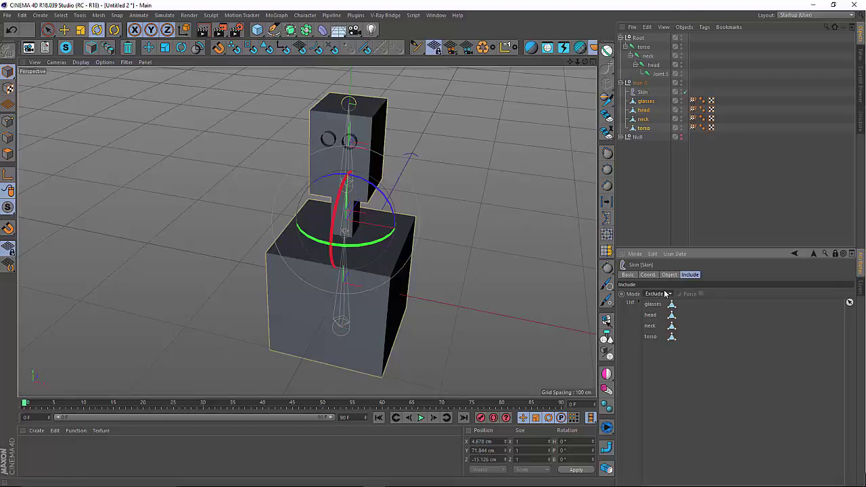
pyautogui.click(667, 295)
pyautogui.click(667, 303)
# Open the Weights Manager from the glasses mesh's Weight tag, closing the extra attributes window and unlocking the docked attributes.
pyautogui.click(645, 101)
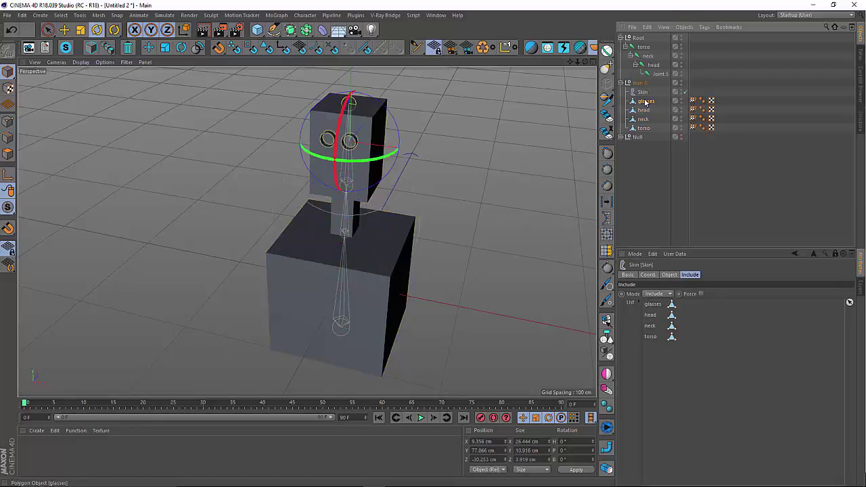
pyautogui.doubleClick(695, 102)
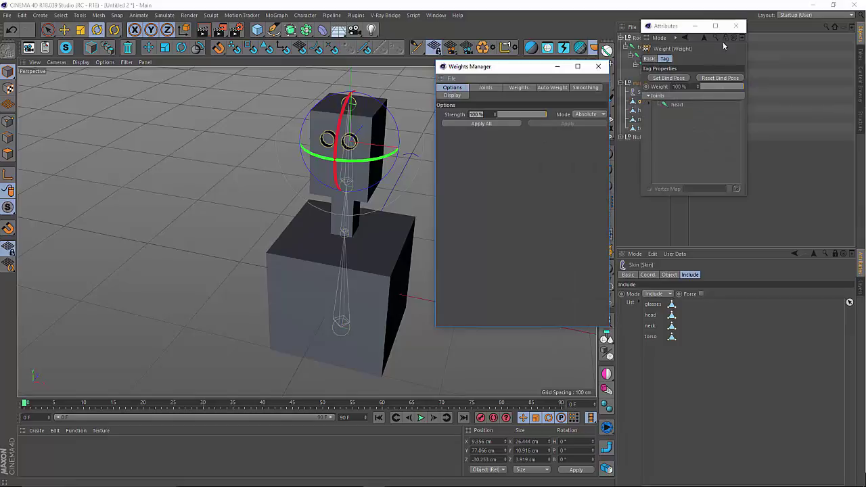
pyautogui.click(736, 26)
pyautogui.click(836, 255)
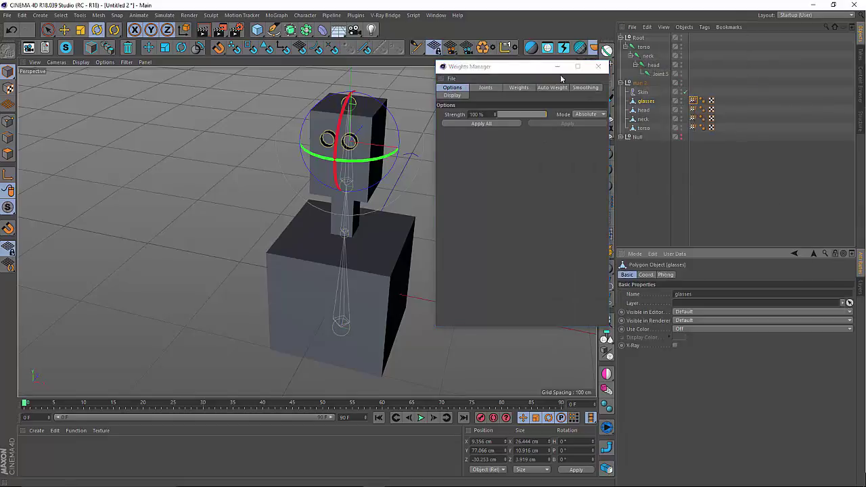
# Select the joints of all four man 2 Weight tags in the Weights Manager and apply 100% absolute weight to them.
pyautogui.moveTo(495, 67); pyautogui.dragTo(441, 74)
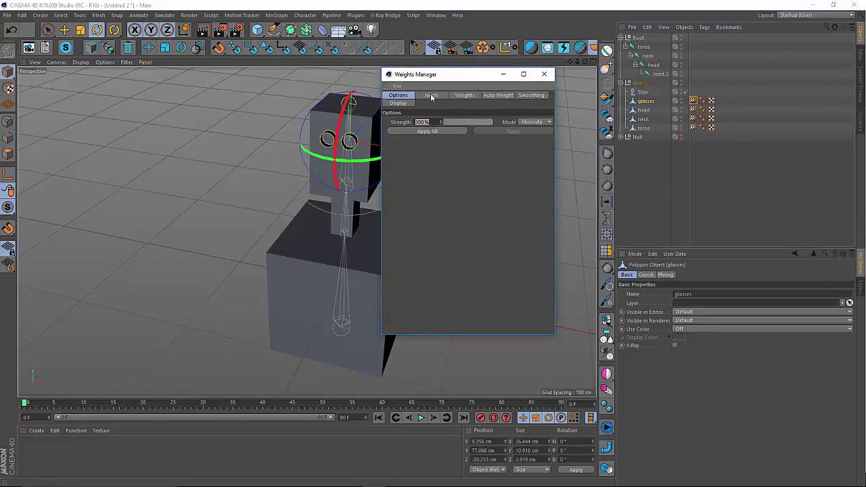
pyautogui.click(431, 96)
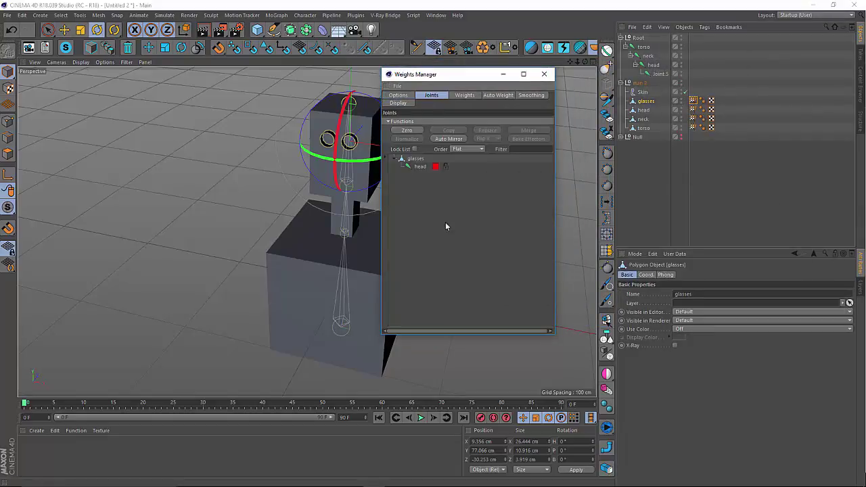
pyautogui.click(420, 167)
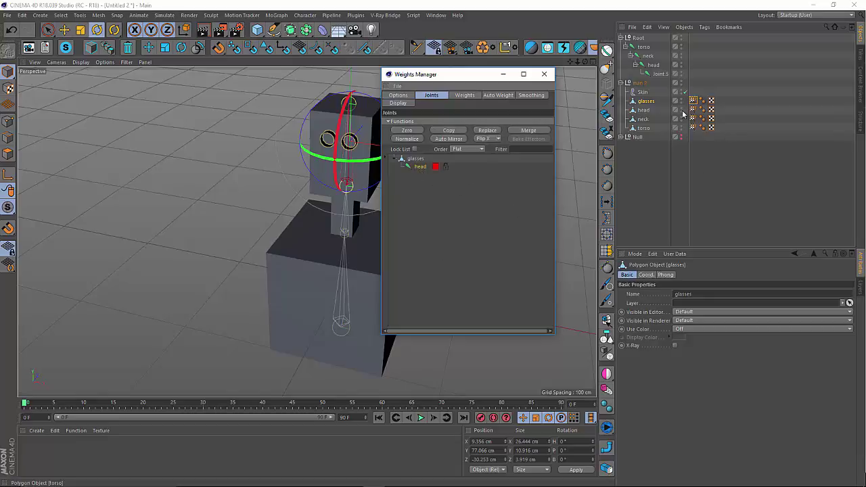
pyautogui.moveTo(683, 98); pyautogui.dragTo(698, 130)
pyautogui.click(423, 218)
pyautogui.hotkey('ctrl', 'a')
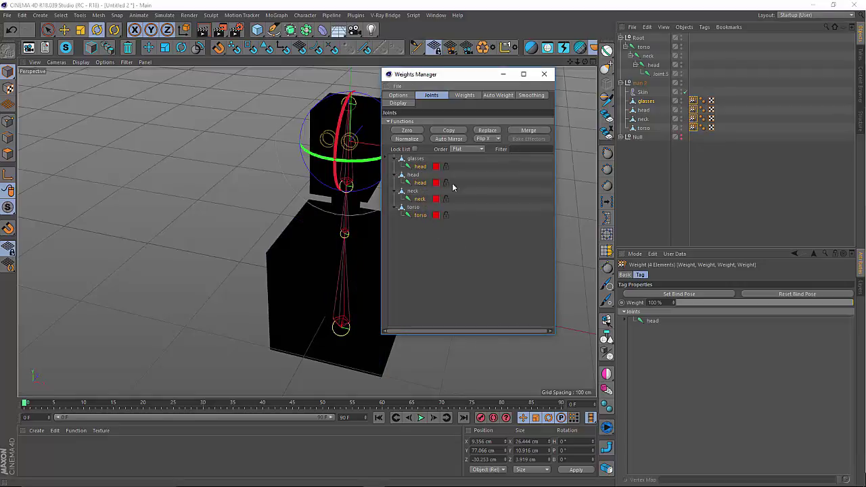
pyautogui.click(398, 95)
pyautogui.click(424, 132)
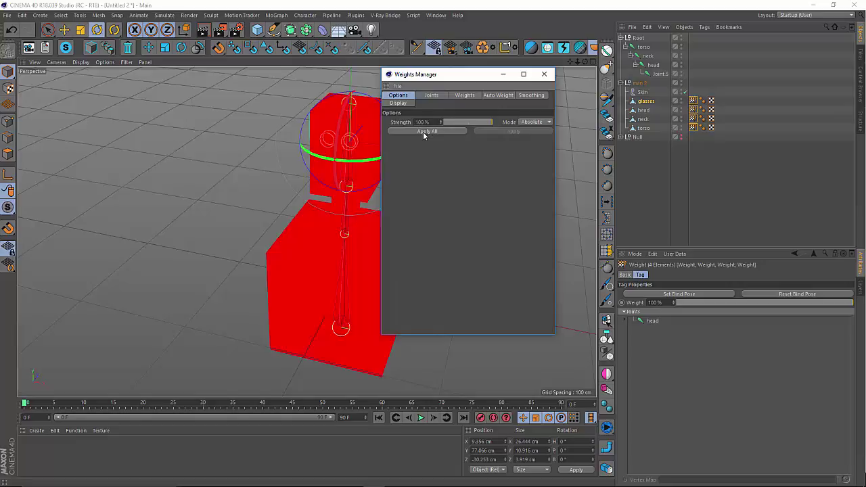
# Check the head joint's weighting on the glasses and head meshes, and close the Weights Manager.
pyautogui.click(697, 99)
pyautogui.click(697, 100)
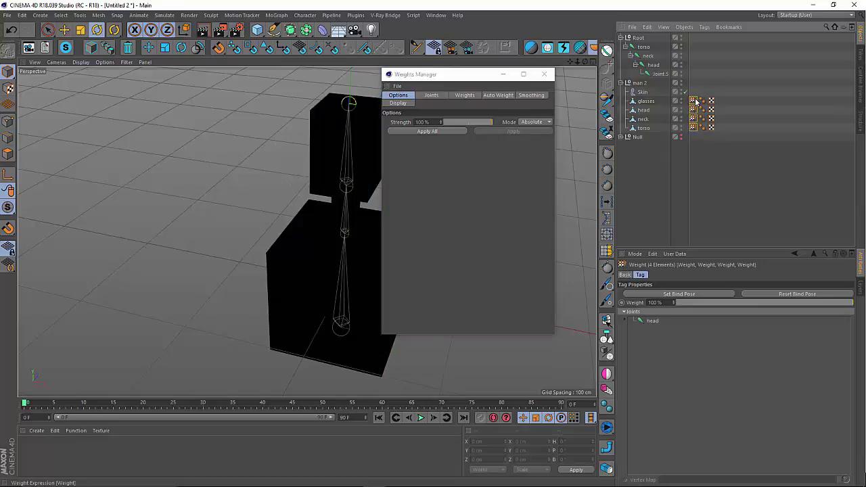
pyautogui.click(684, 149)
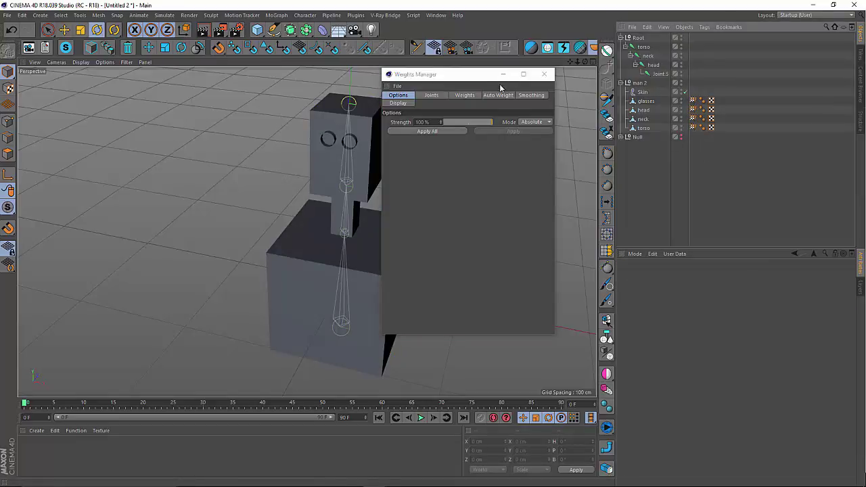
pyautogui.moveTo(477, 81); pyautogui.dragTo(514, 164)
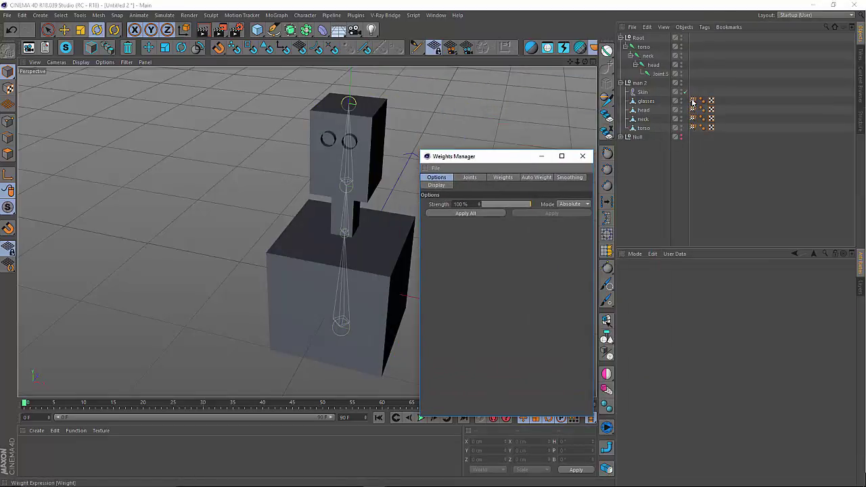
pyautogui.click(693, 101)
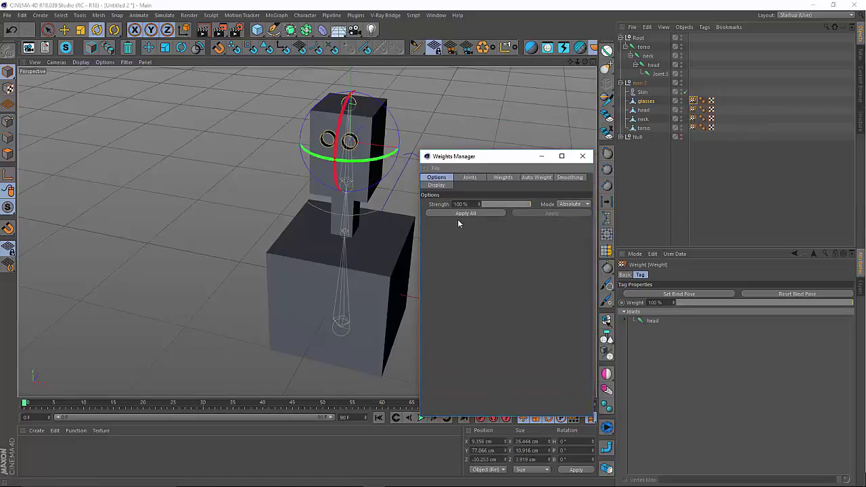
pyautogui.click(470, 177)
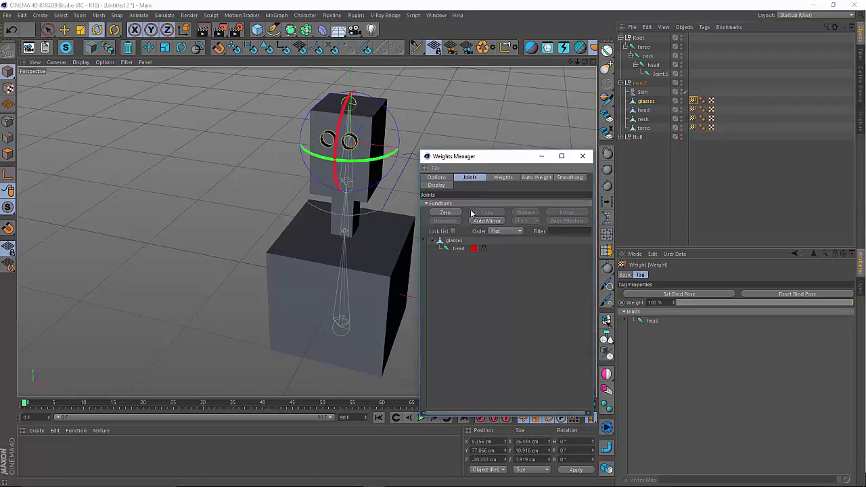
pyautogui.click(461, 250)
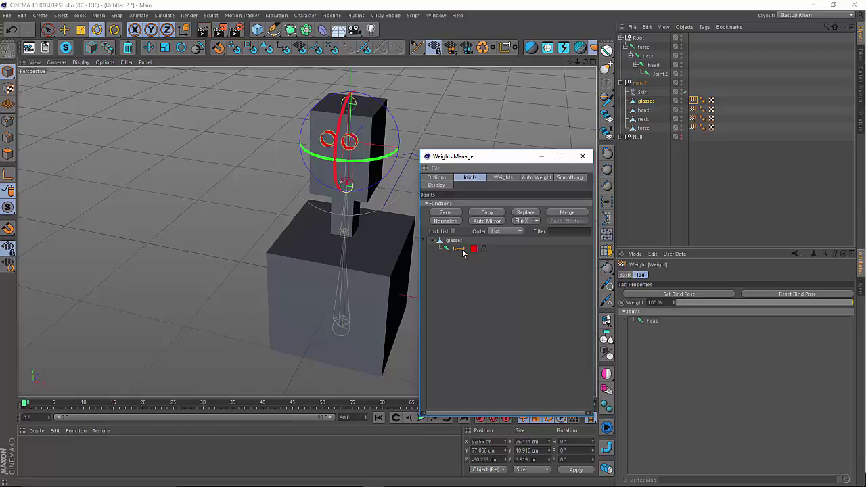
pyautogui.keyDown('shift'); pyautogui.click(694, 110); pyautogui.keyUp('shift')
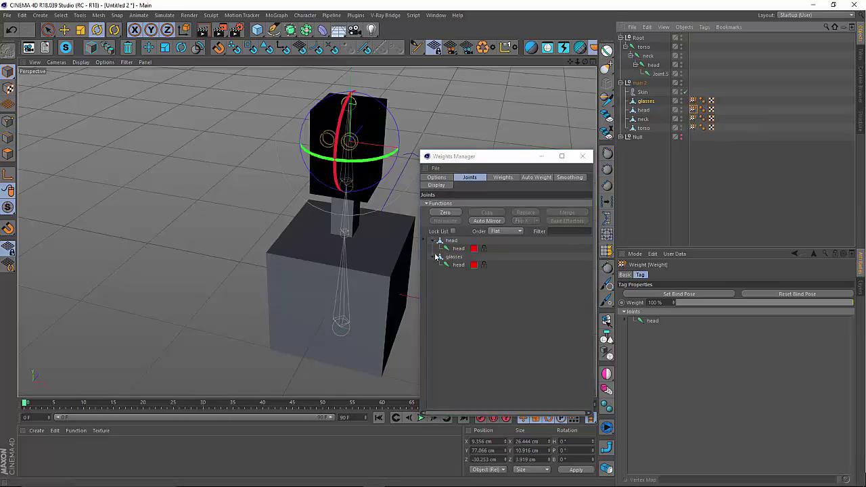
pyautogui.click(459, 249)
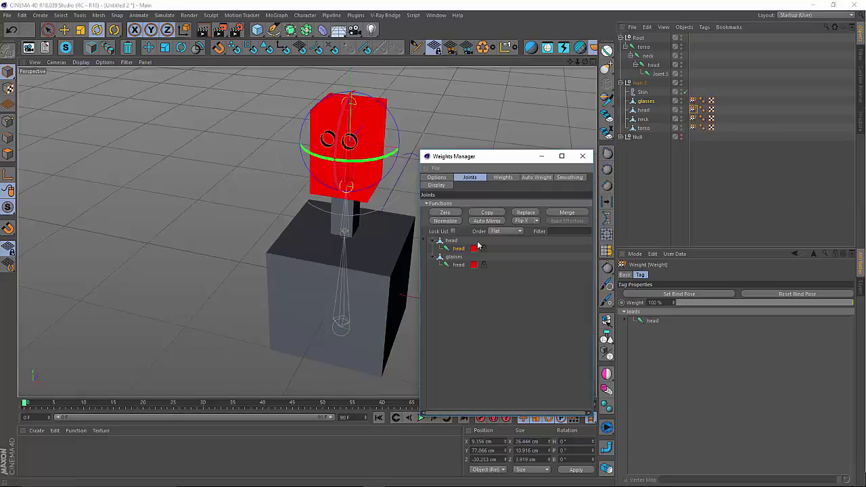
pyautogui.click(582, 156)
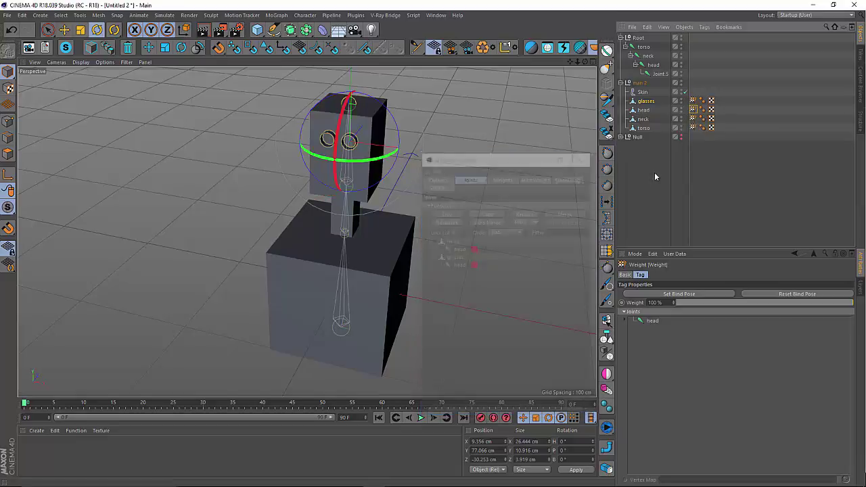
# Try rotating the head joint to test how the head and glasses follow, restore its pose and clear the selection.
pyautogui.click(653, 64)
pyautogui.moveTo(383, 204)
pyautogui.mouseDown()
pyautogui.moveTo(399, 203)
pyautogui.moveTo(366, 214)
pyautogui.moveTo(389, 207)
pyautogui.mouseUp()
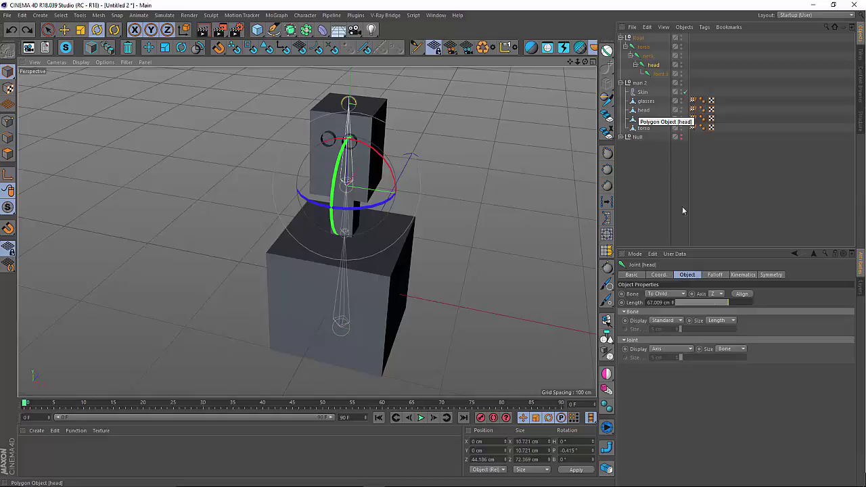
pyautogui.click(505, 215)
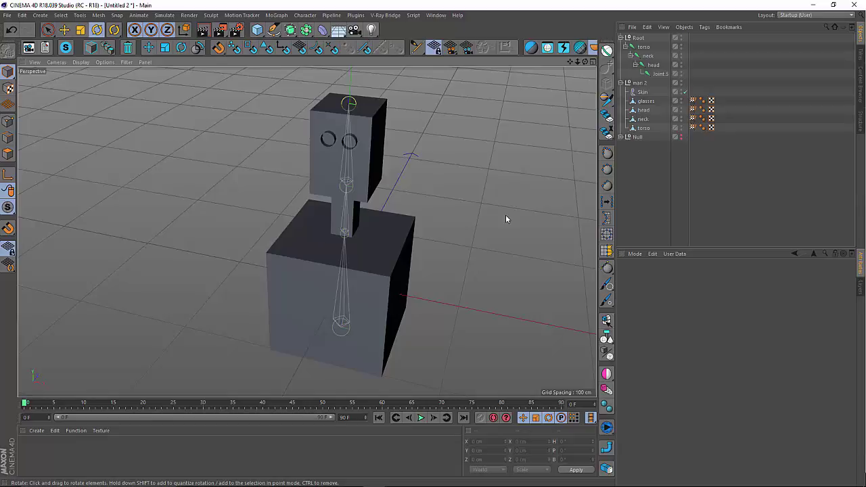